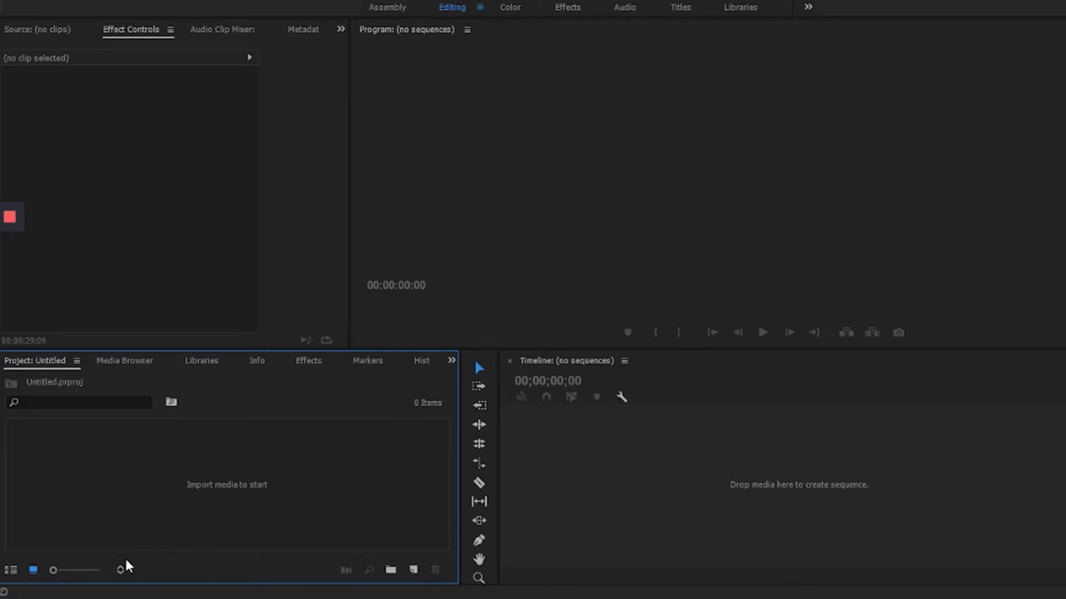
Import MVI_5886.MOV and drag it to the timeline to create an MVI_5886 sequence.
double_click(214, 477)
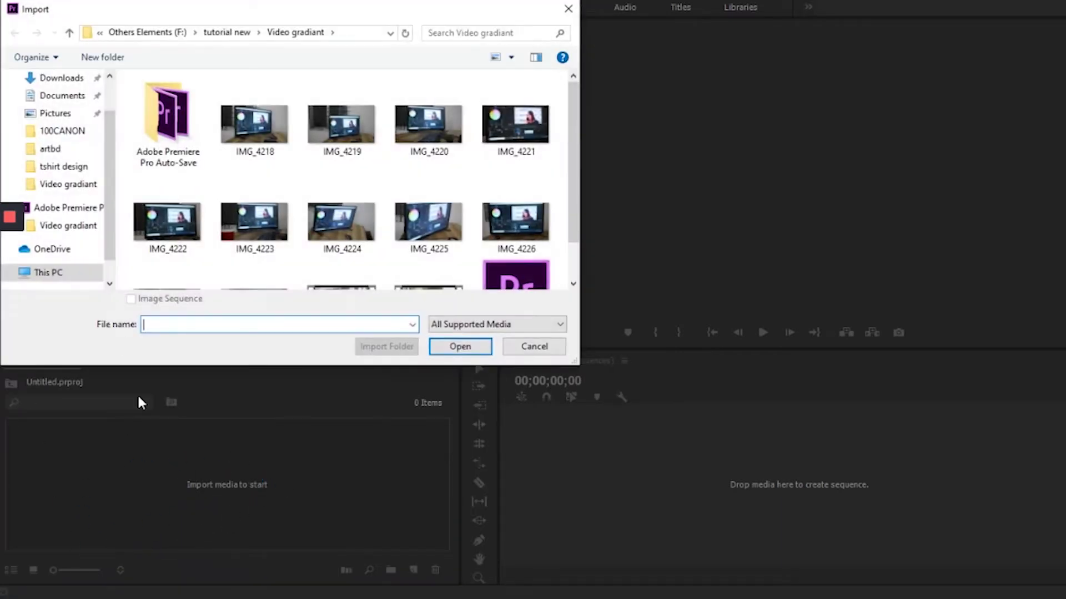
scroll(362, 178, down, 1)
click(342, 259)
click(469, 347)
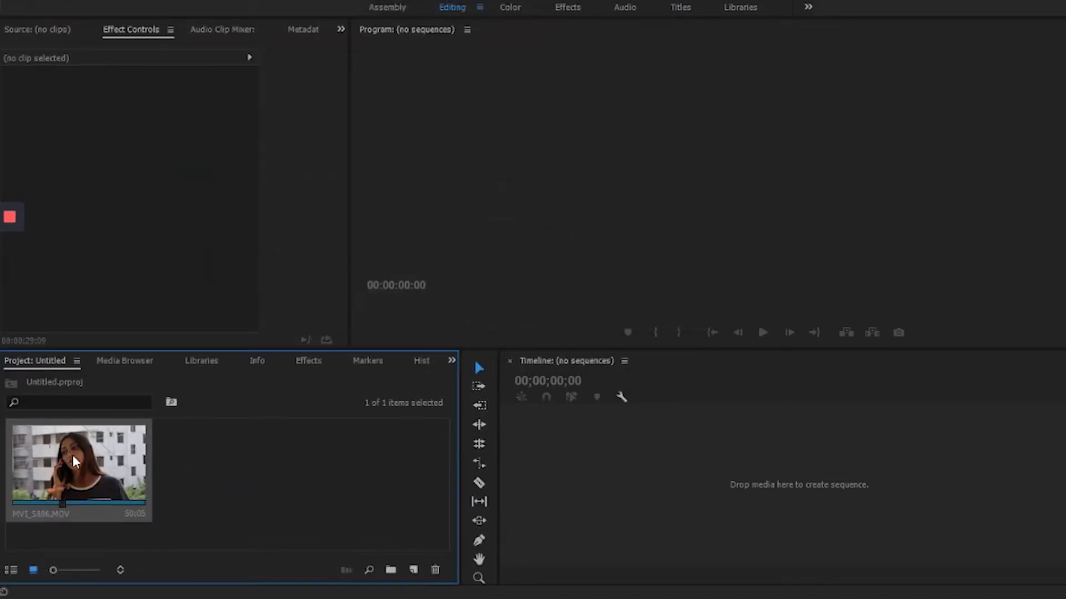
drag(67, 454, 632, 478)
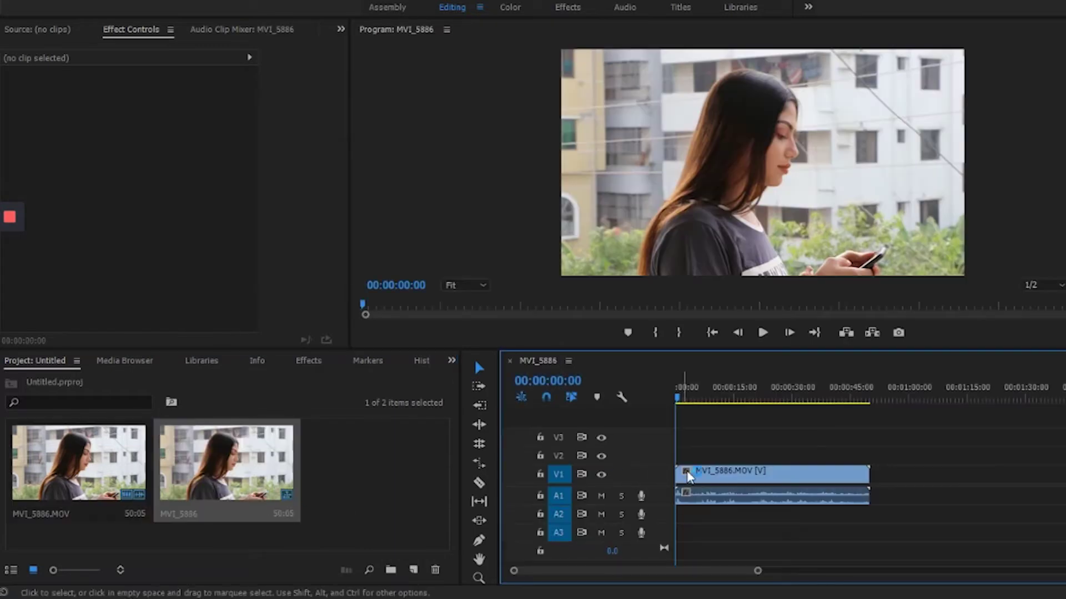
Preview the footage to 00:00:25:16, then widen and heighten the Program monitor and timeline.
drag(688, 400, 752, 404)
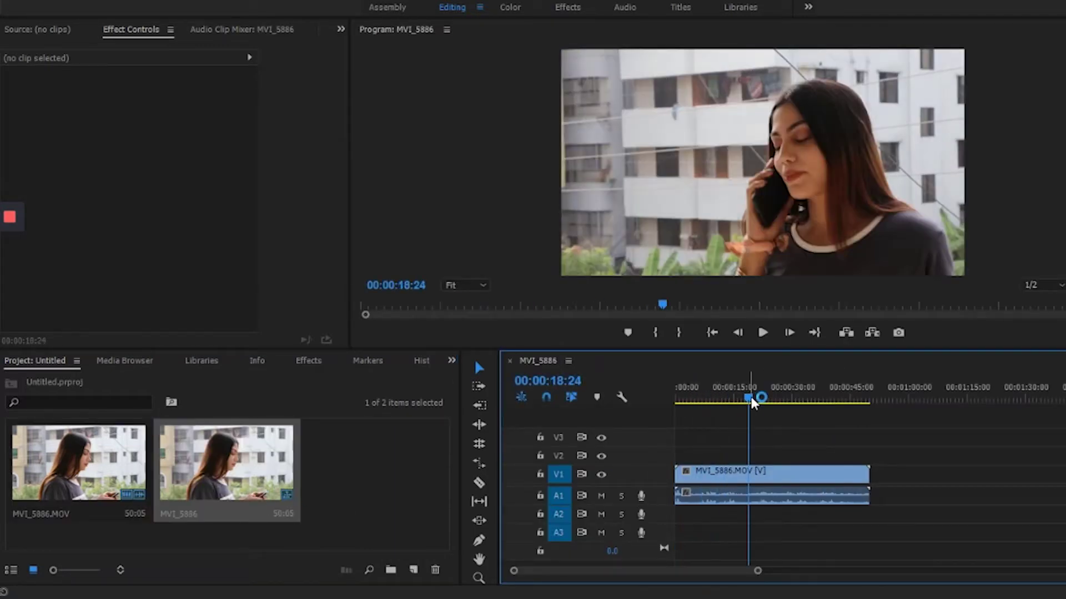
drag(747, 404, 776, 404)
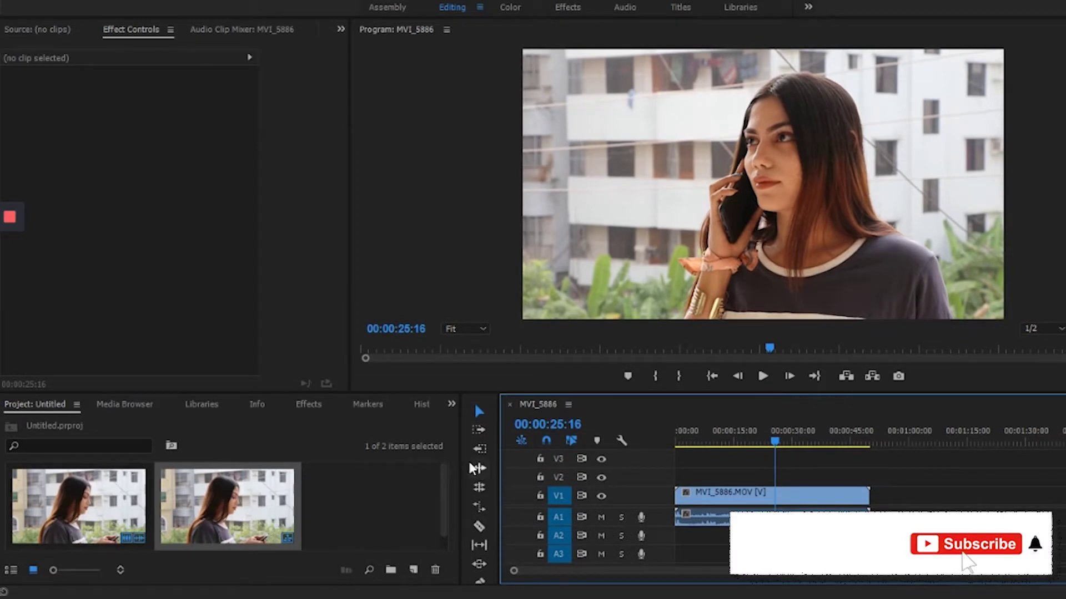
drag(461, 452, 234, 455)
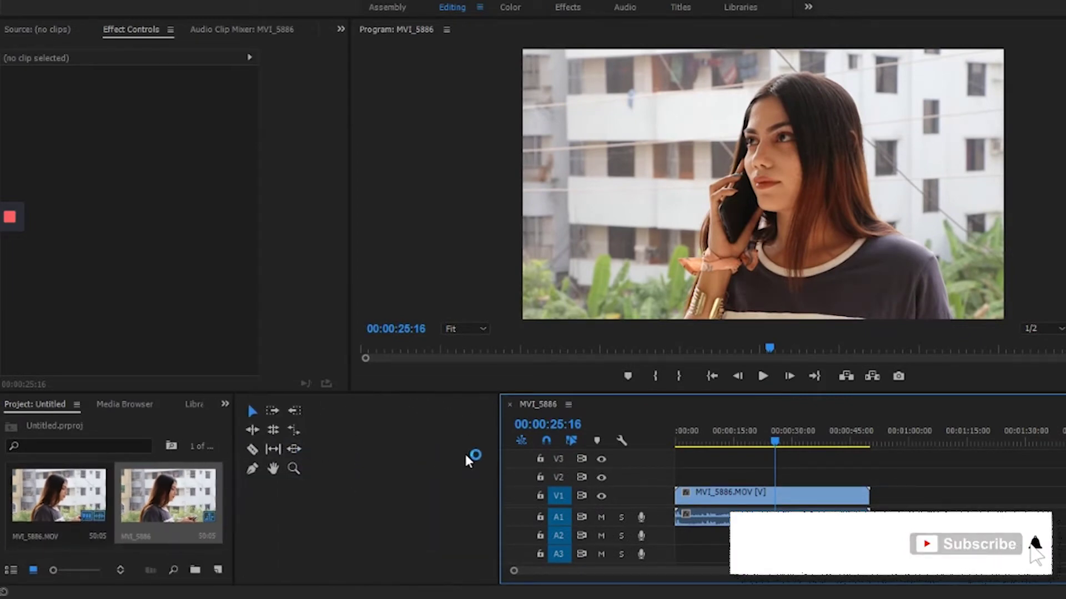
drag(500, 435, 274, 462)
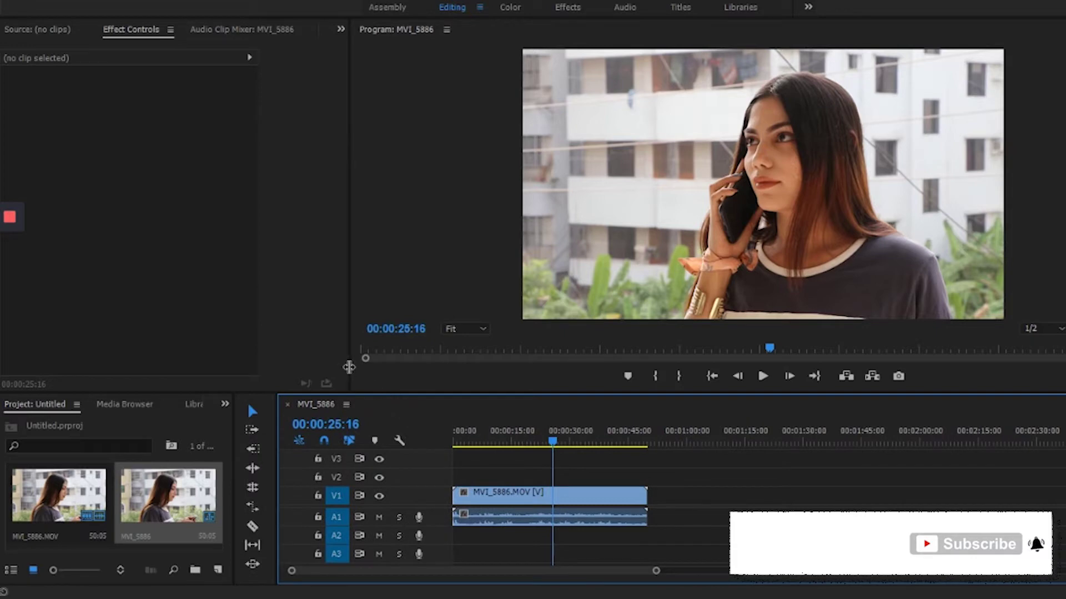
drag(348, 367, 271, 367)
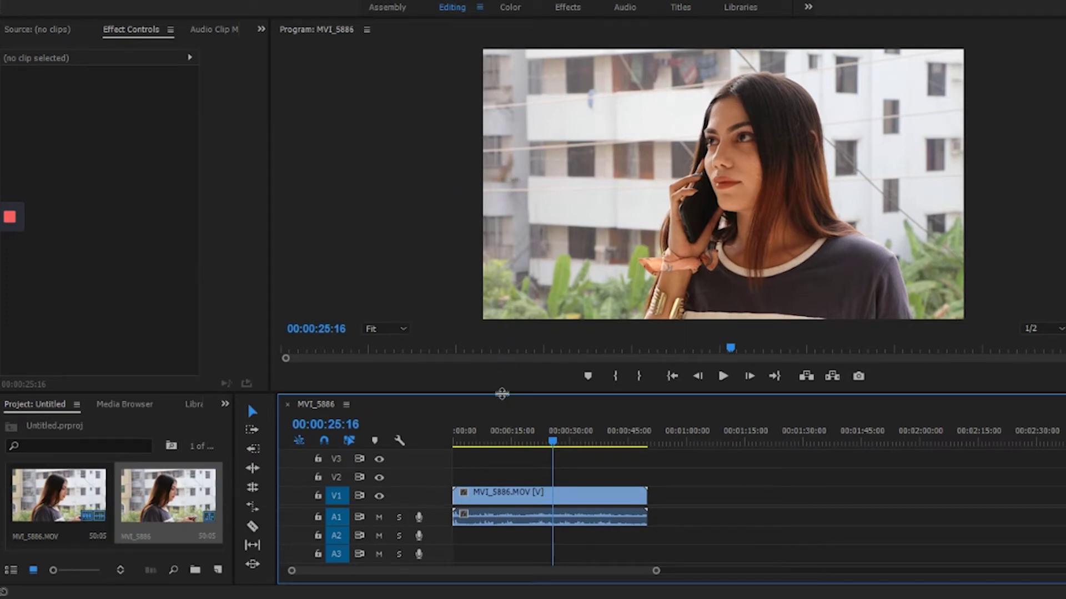
drag(501, 394, 466, 442)
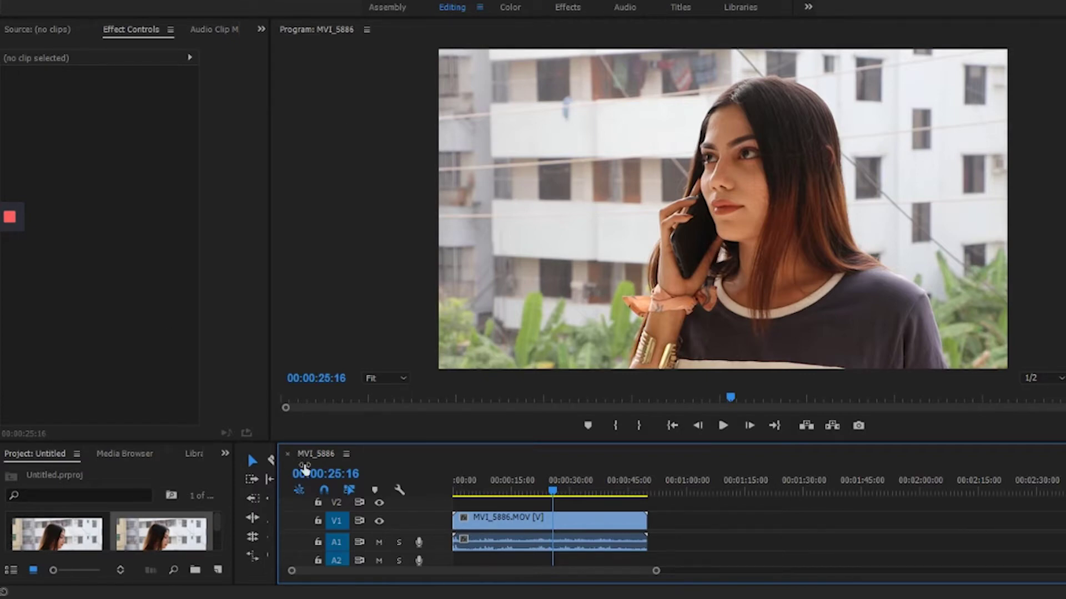
Make the timeline taller and scrub the footage forward from 00:00:16:08.
drag(516, 442, 515, 366)
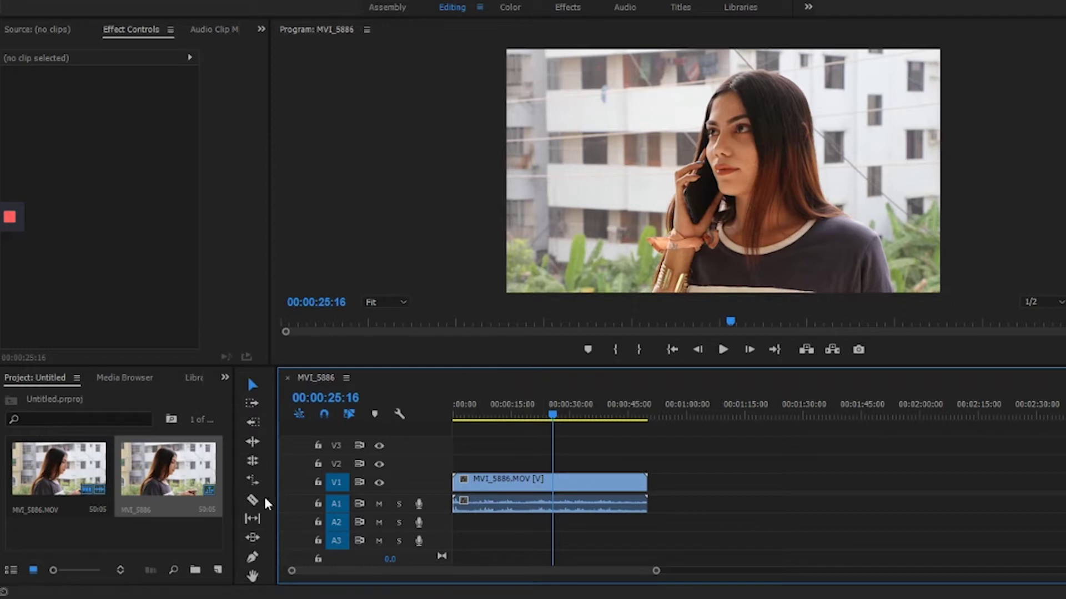
click(180, 542)
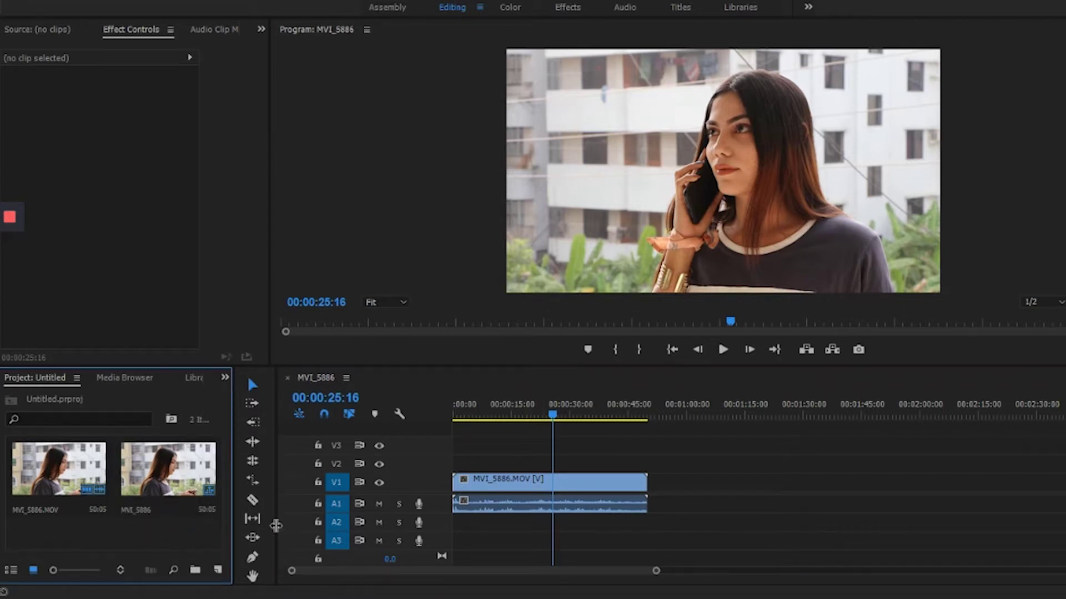
click(517, 415)
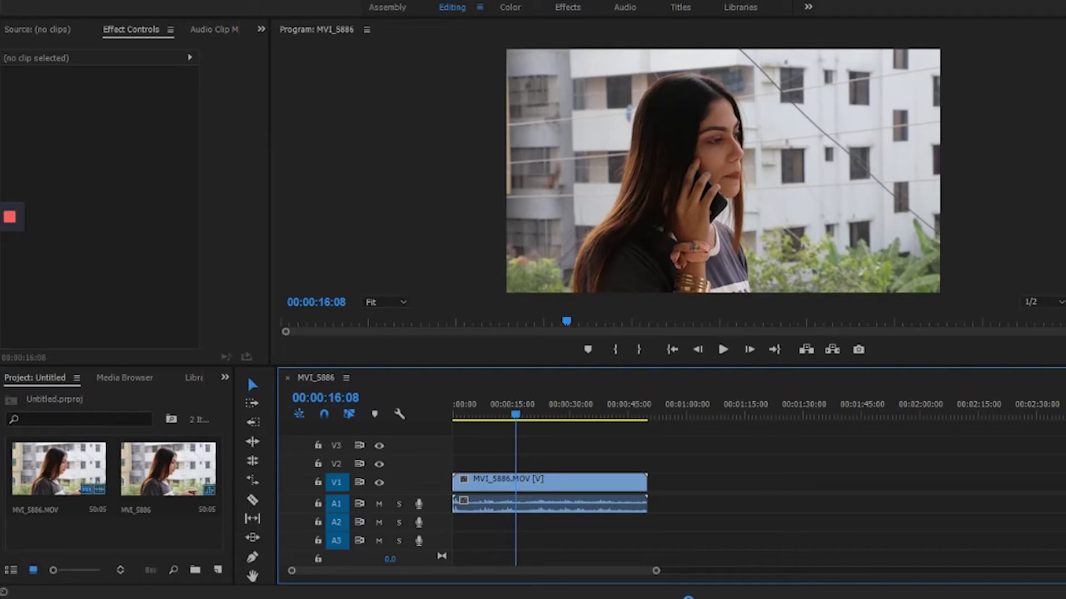
drag(514, 429, 565, 415)
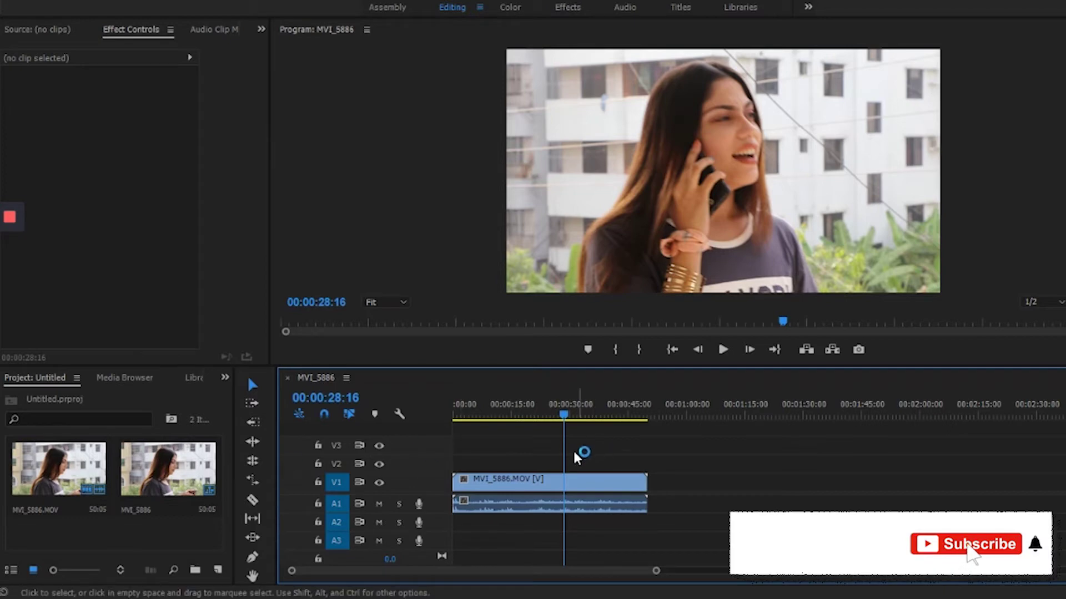
Select the MVI_5886.MOV clip on V1 for Effect Controls, with the playhead at 00:00:26:14.
click(583, 479)
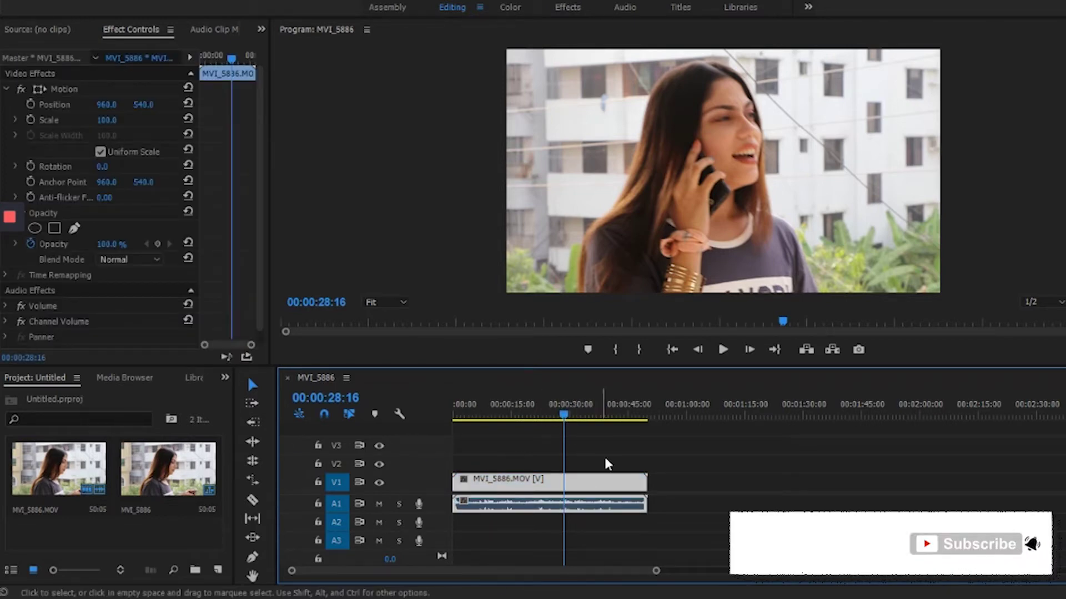
click(580, 471)
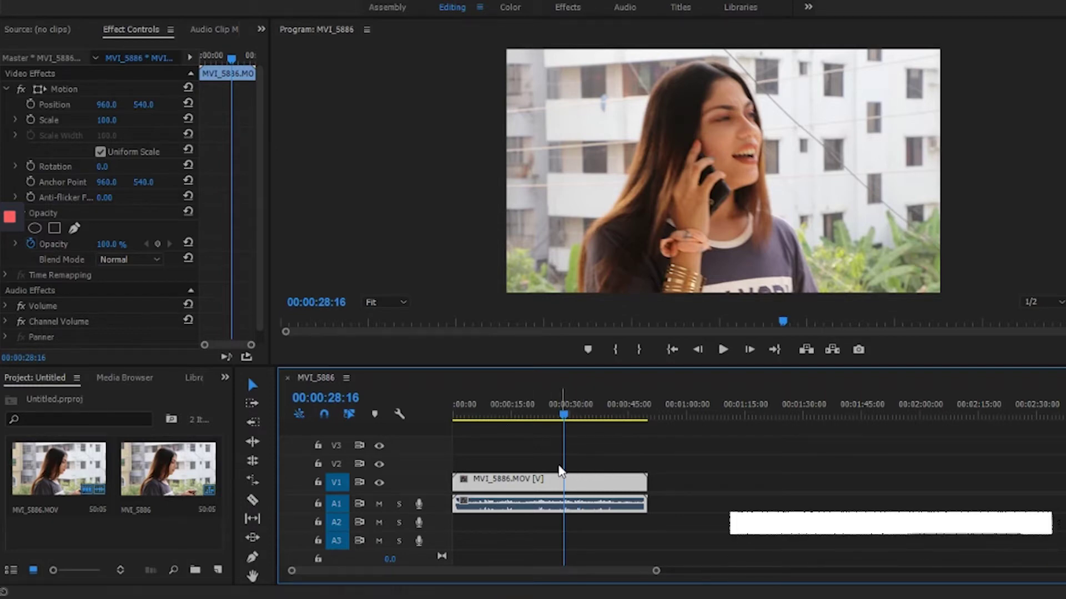
click(555, 415)
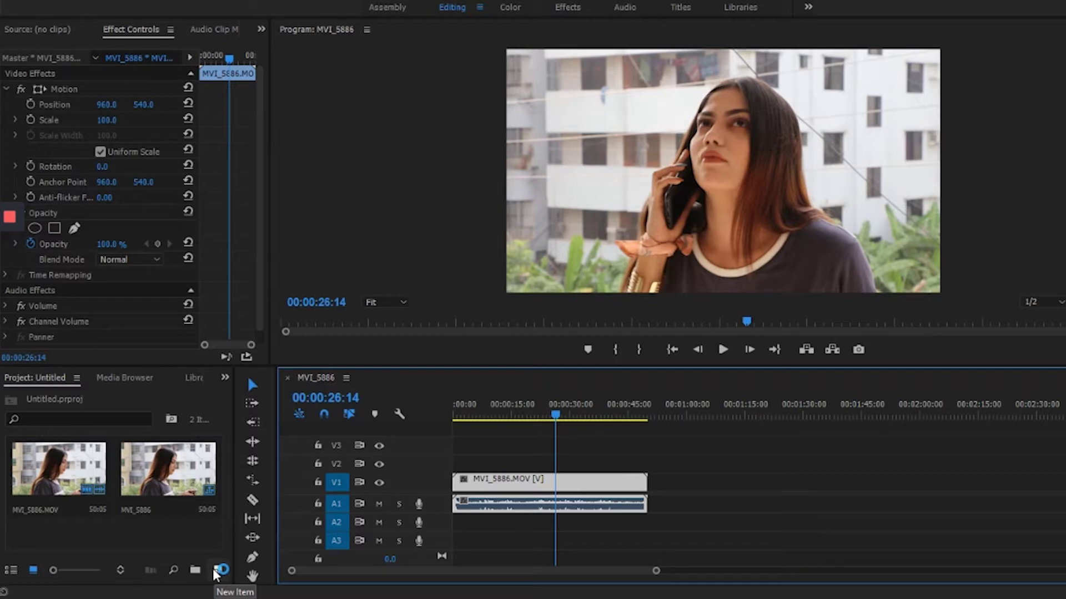
Create a 1920×1080, 25 fps, square-pixel Adjustment Layer from the Project panel's New Item menu.
click(215, 570)
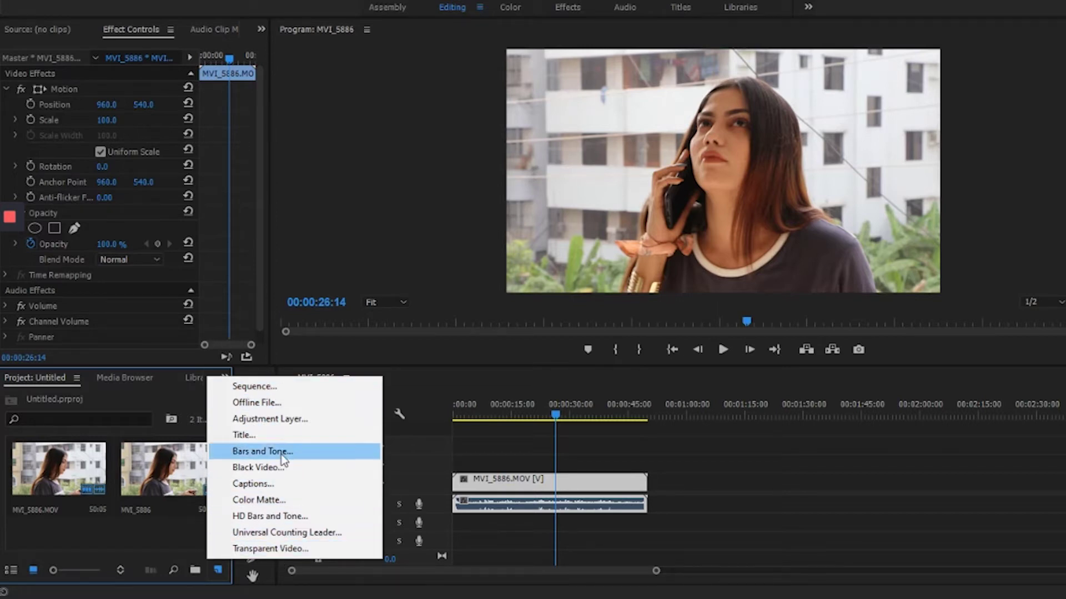
click(281, 387)
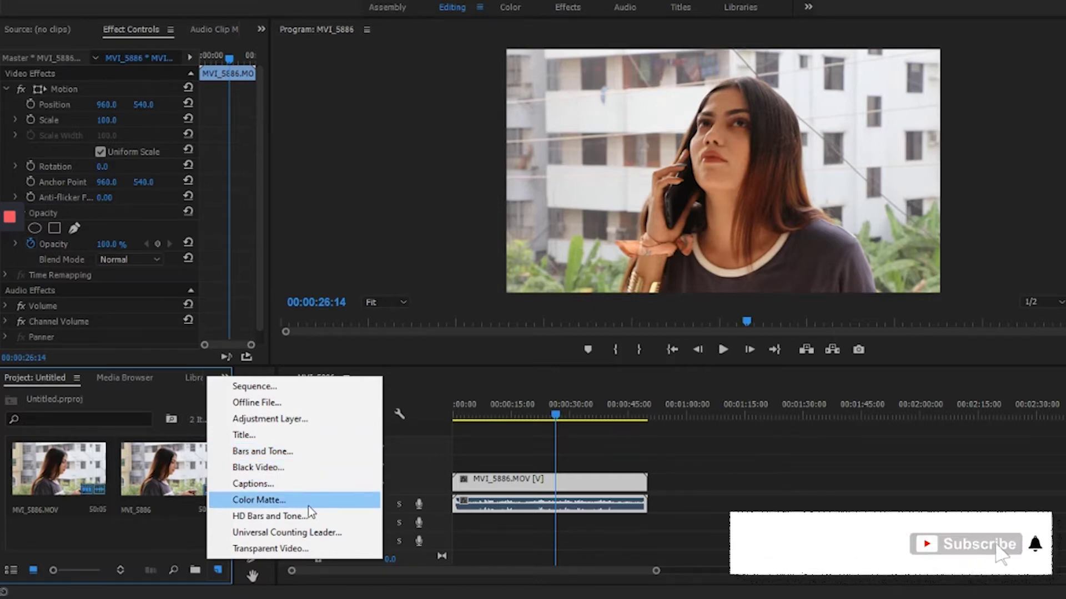
click(328, 511)
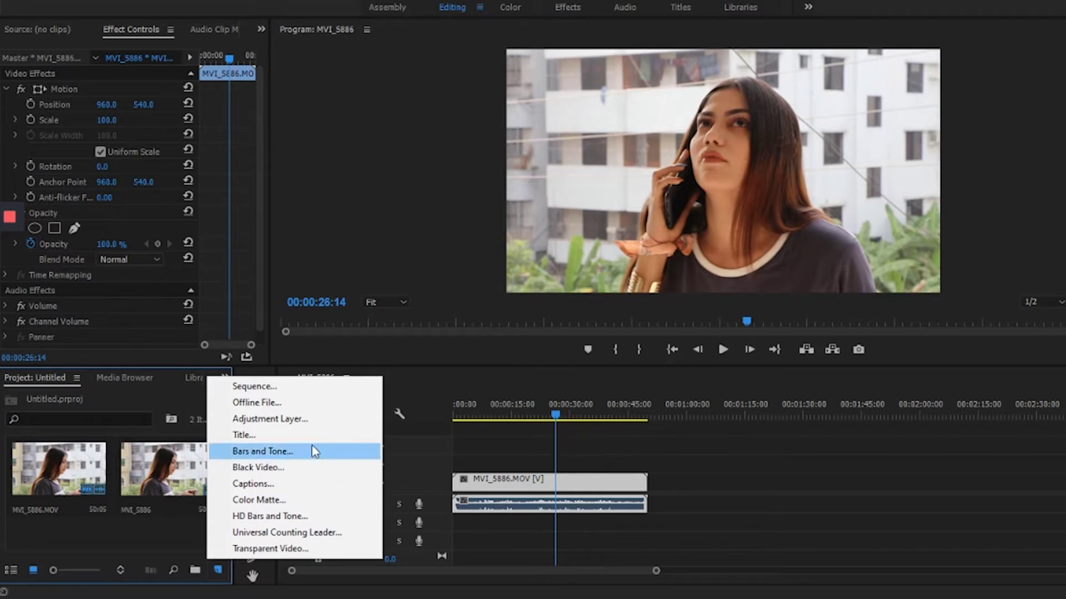
click(286, 423)
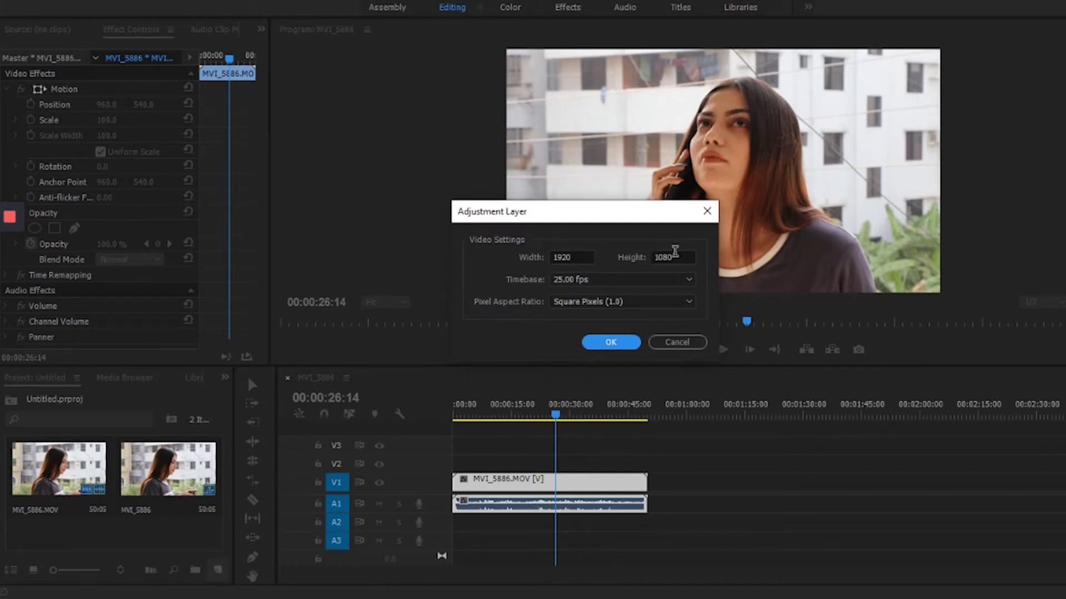
click(630, 342)
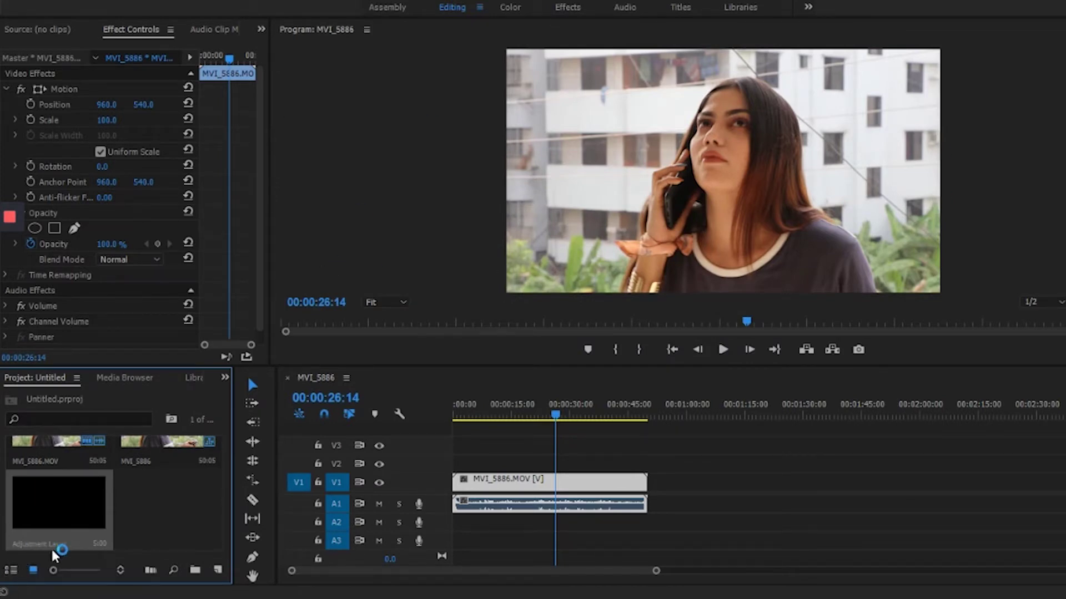
Place the Adjustment Layer on V2 spanning the clip and preview the sequence around 00:00:20:03.
mouse_move(72, 543)
mouse_down()
mouse_move(478, 464)
mouse_move(455, 465)
mouse_move(646, 464)
mouse_up()
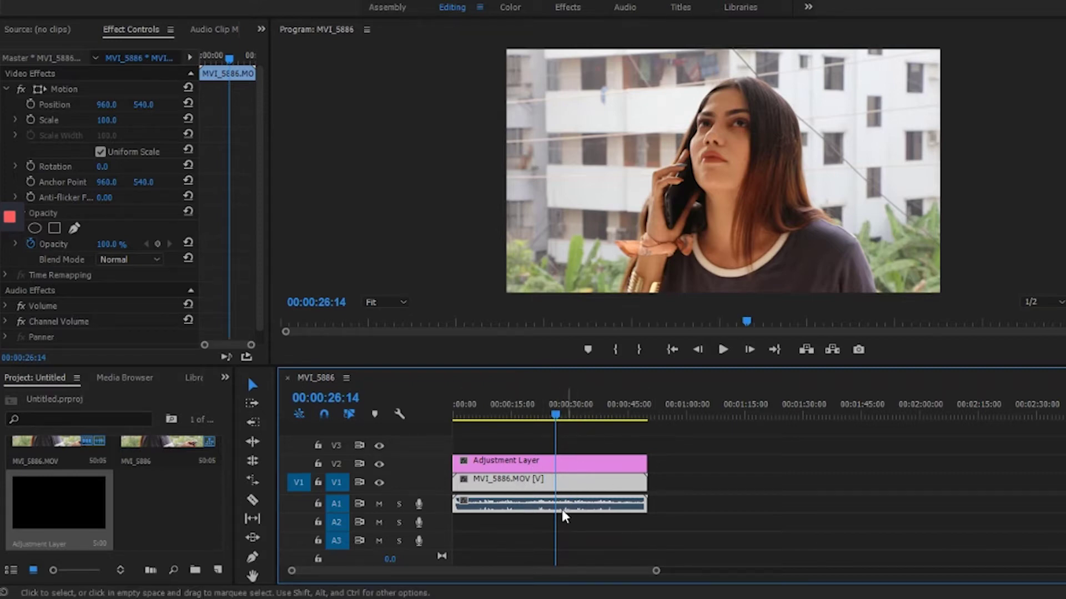
drag(502, 417, 547, 427)
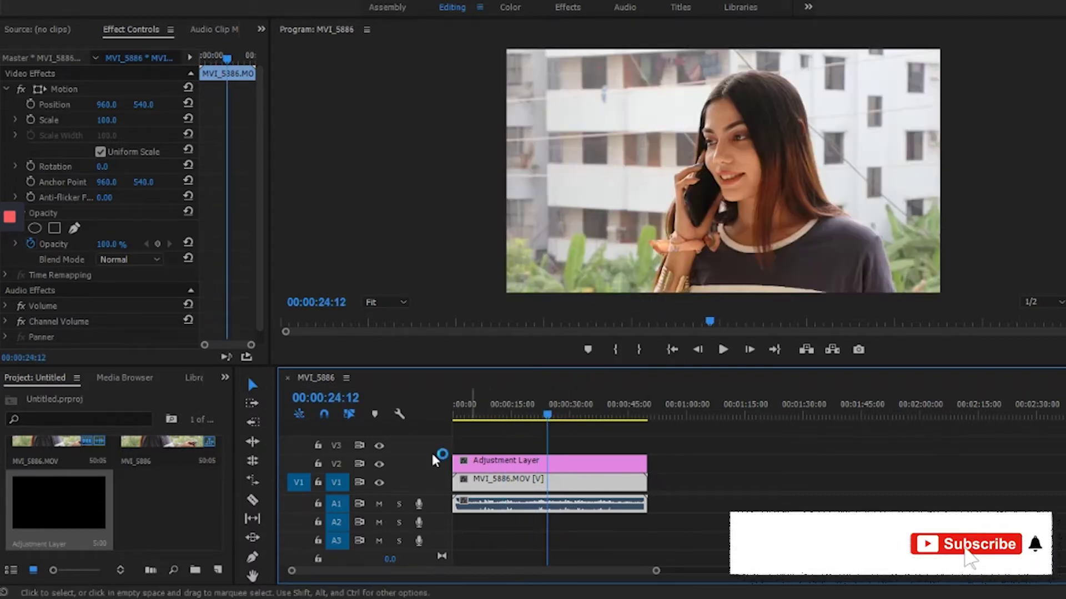
click(491, 466)
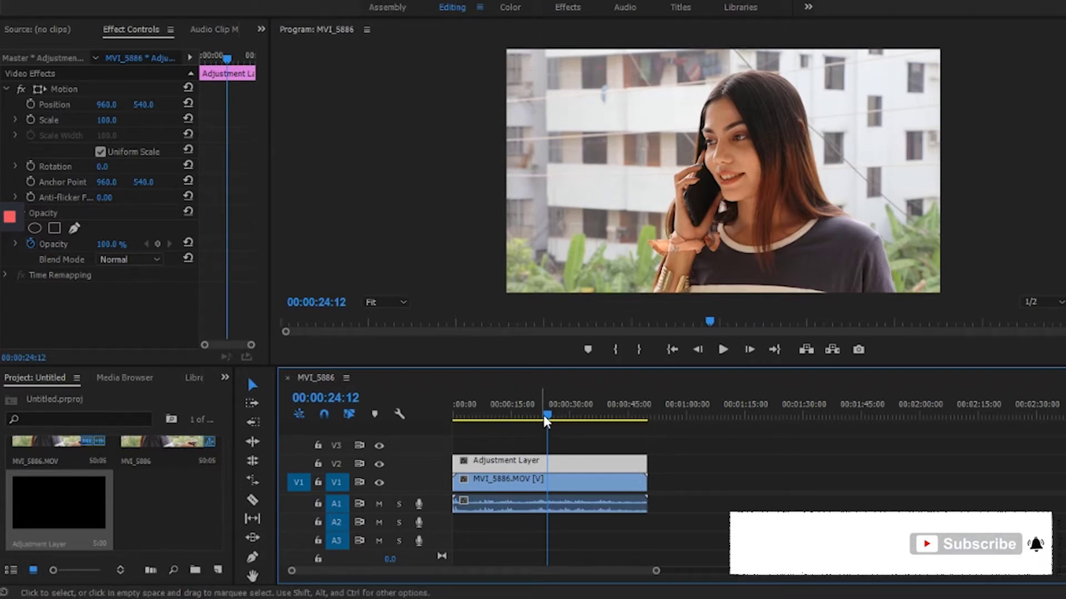
key(space)
click(561, 417)
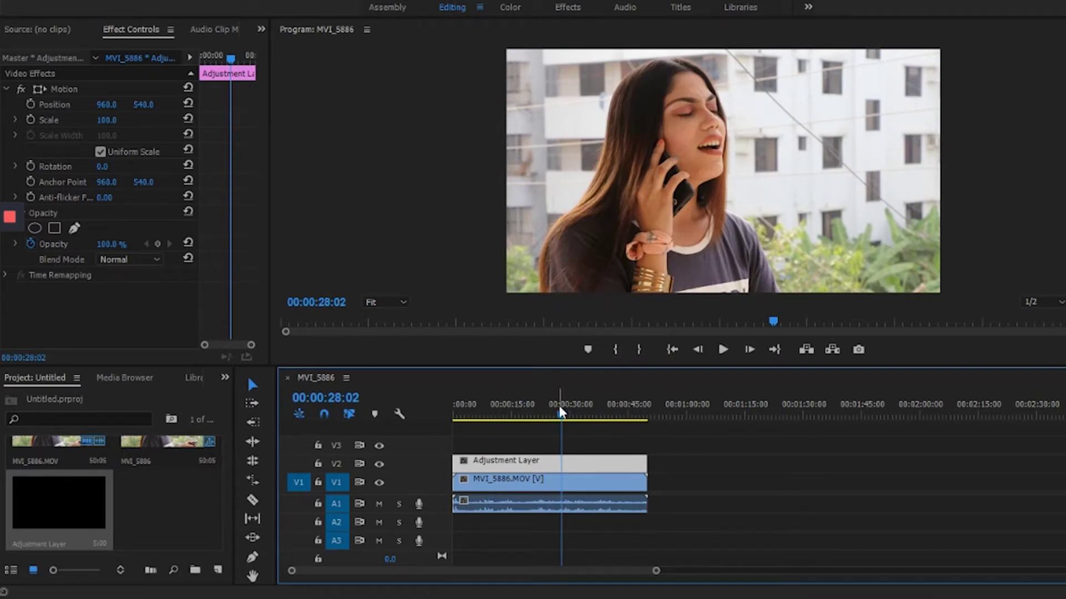
drag(558, 410, 531, 415)
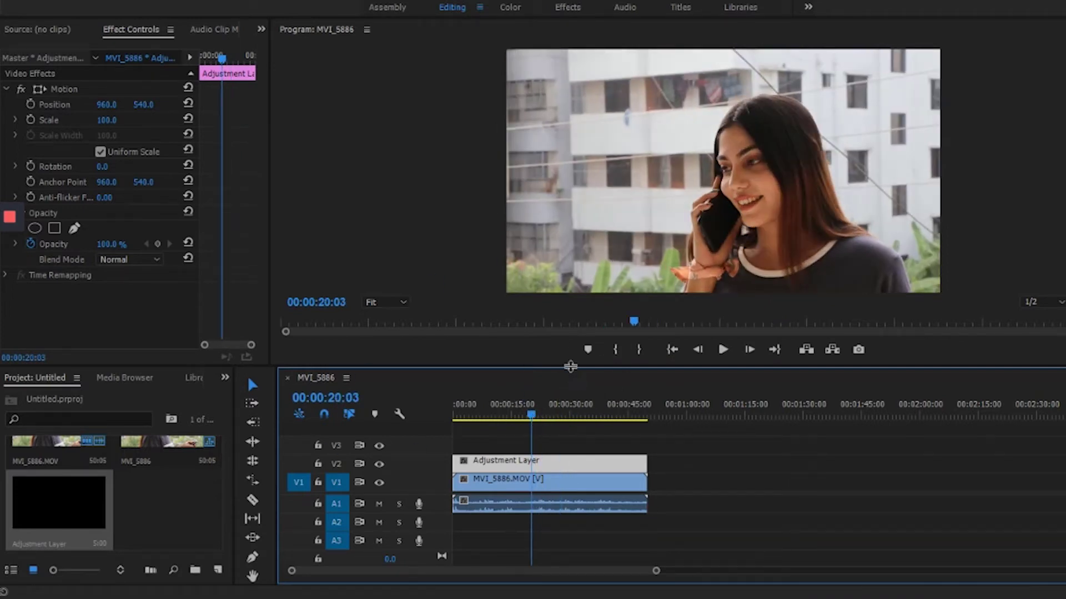
mouse_move(352, 366)
mouse_down()
mouse_move(352, 460)
mouse_move(352, 420)
mouse_up()
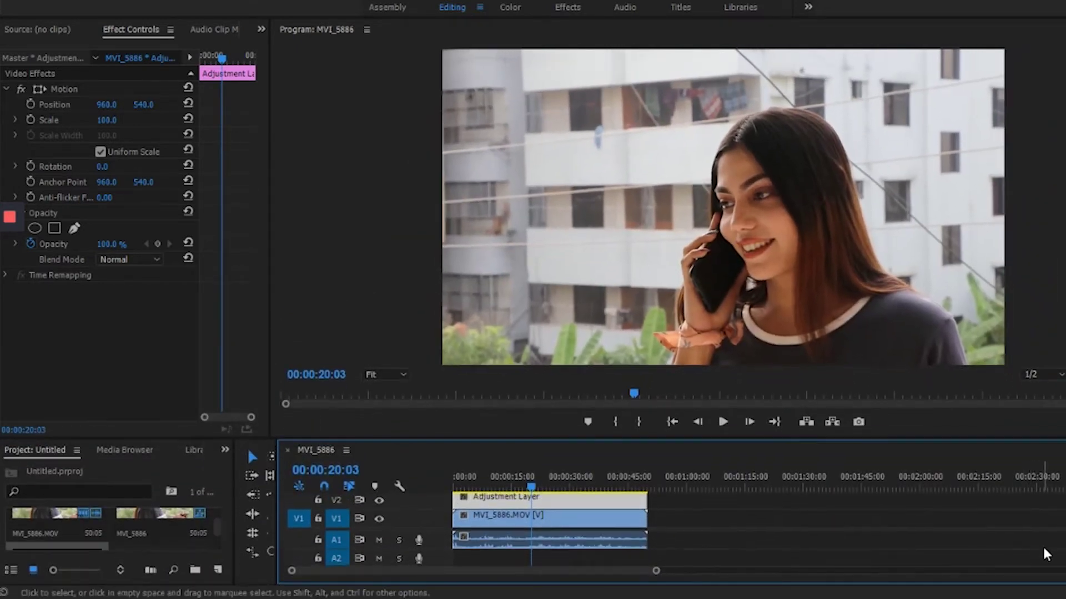
Minimize the video track heights and expand the A1 audio track.
key(shift+equal)
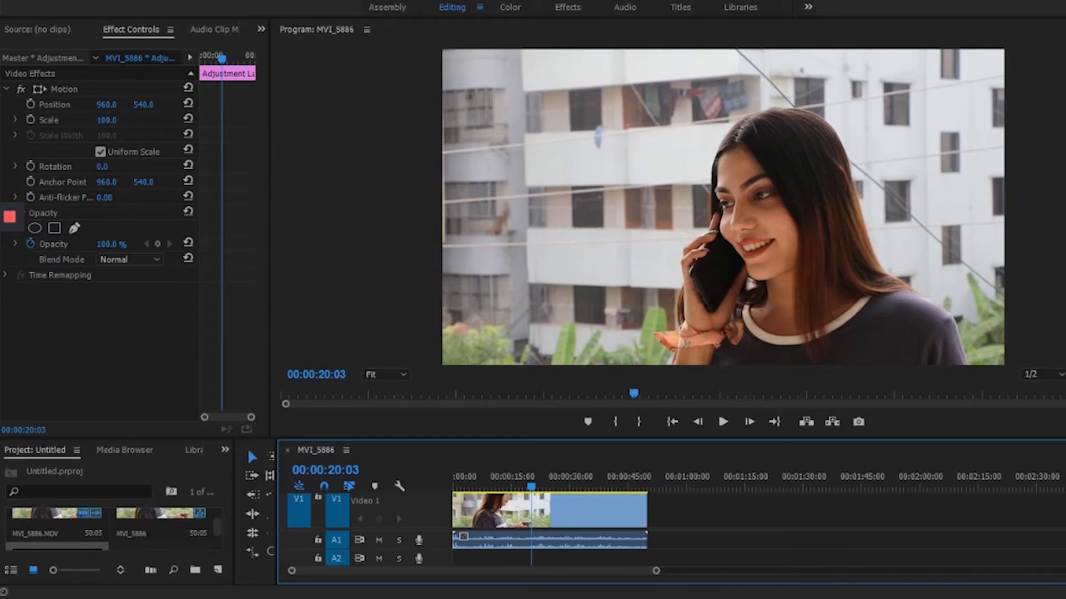
key(shift+minus)
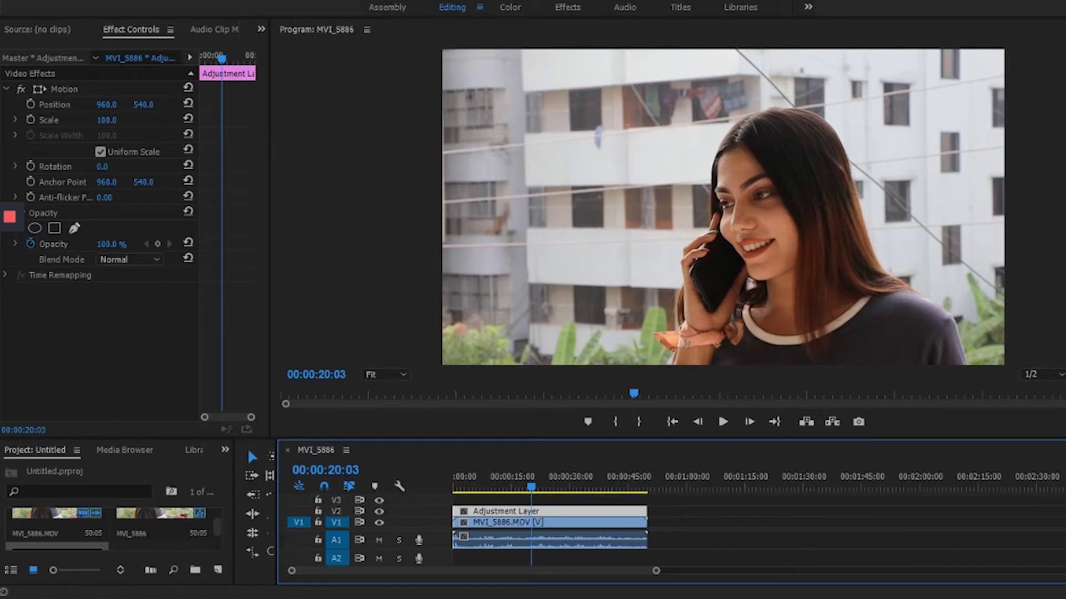
key(alt+equal)
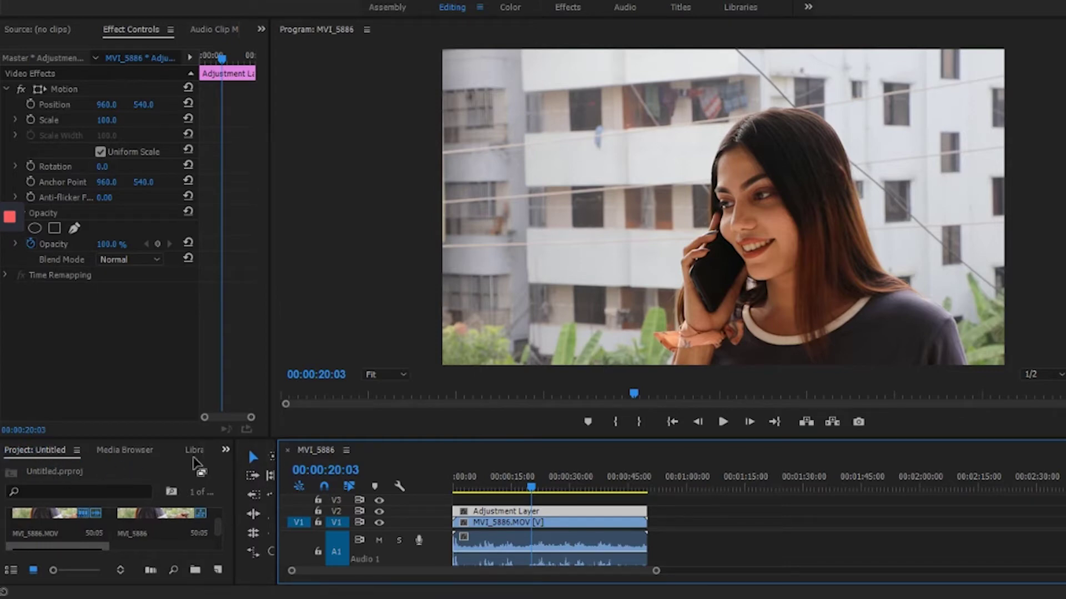
Widen the project panel and bring up the Effects browser.
click(226, 449)
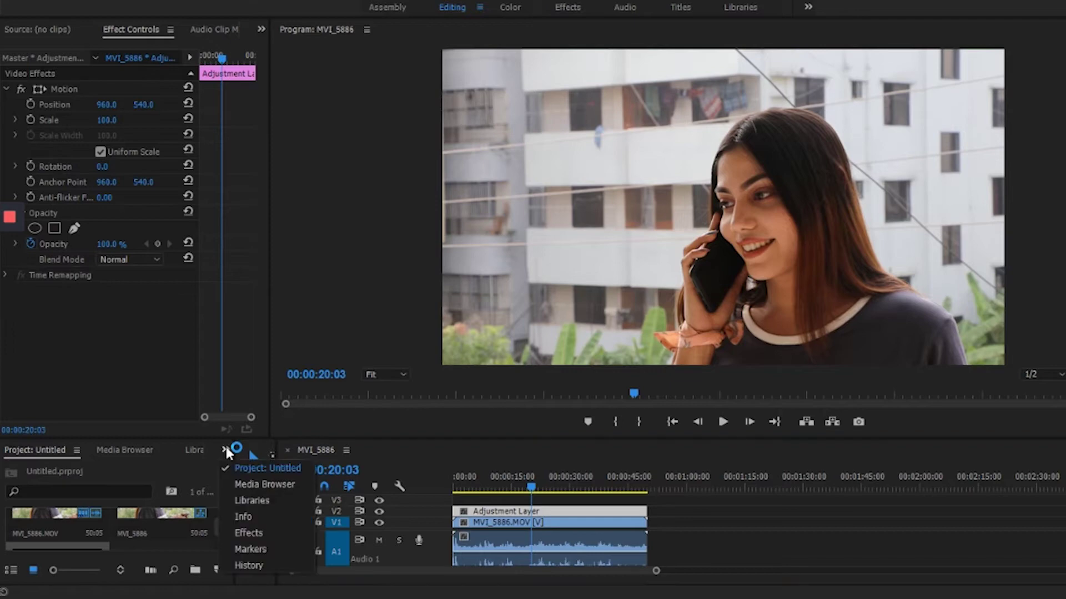
click(228, 453)
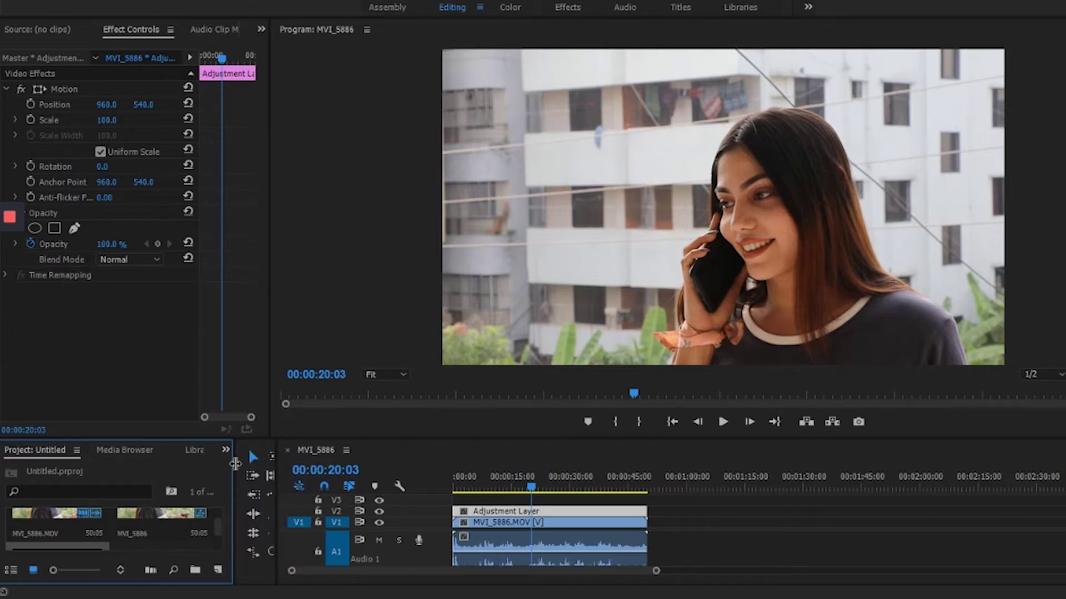
drag(236, 464, 515, 483)
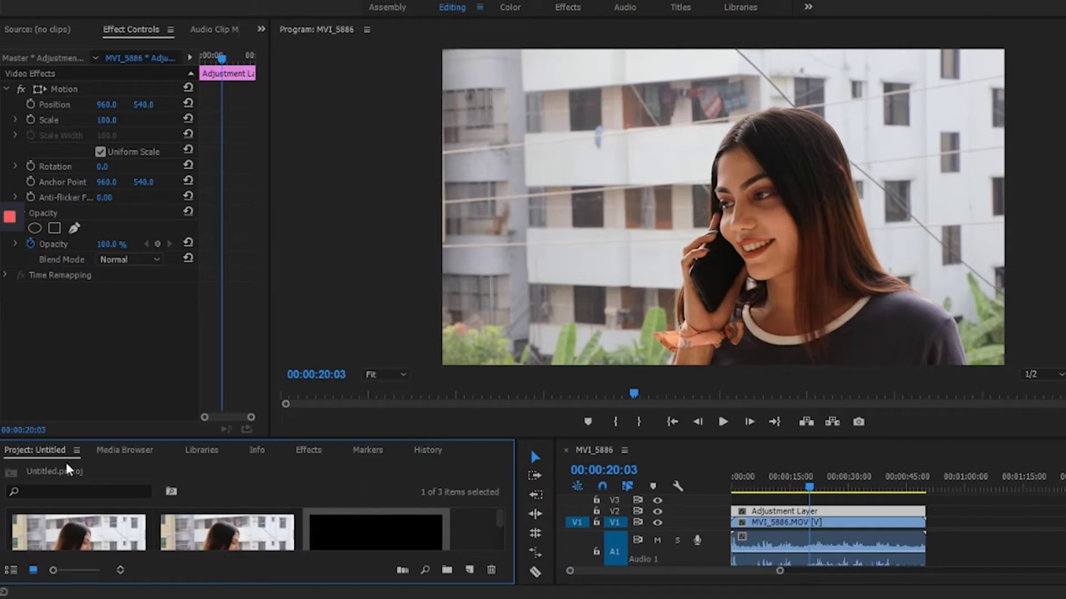
click(309, 450)
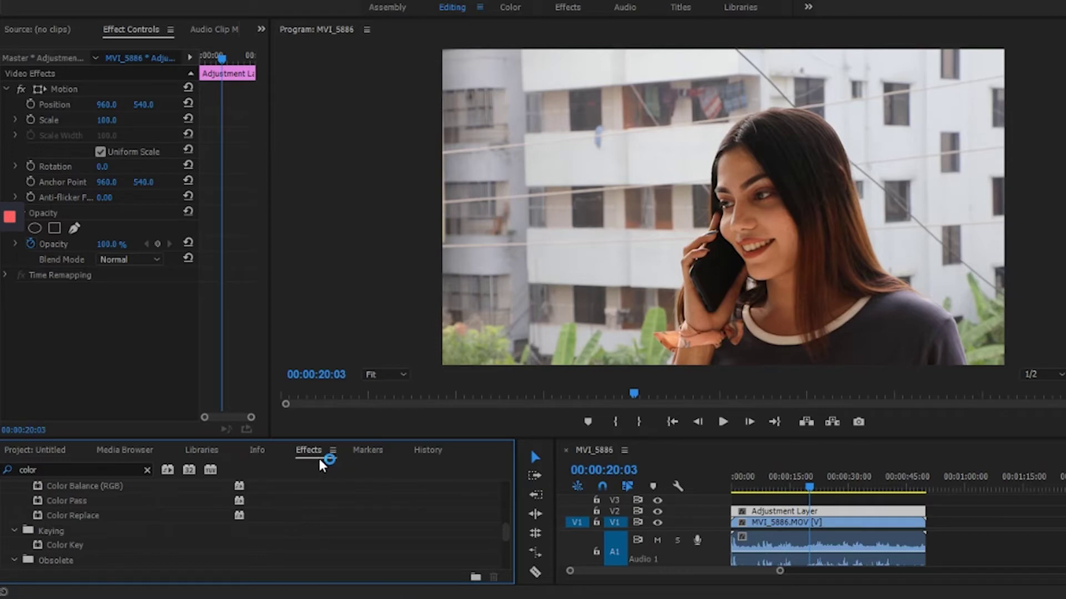
Search Effects for 'colo' and apply Fast Color Corrector to the Adjustment Layer.
click(42, 469)
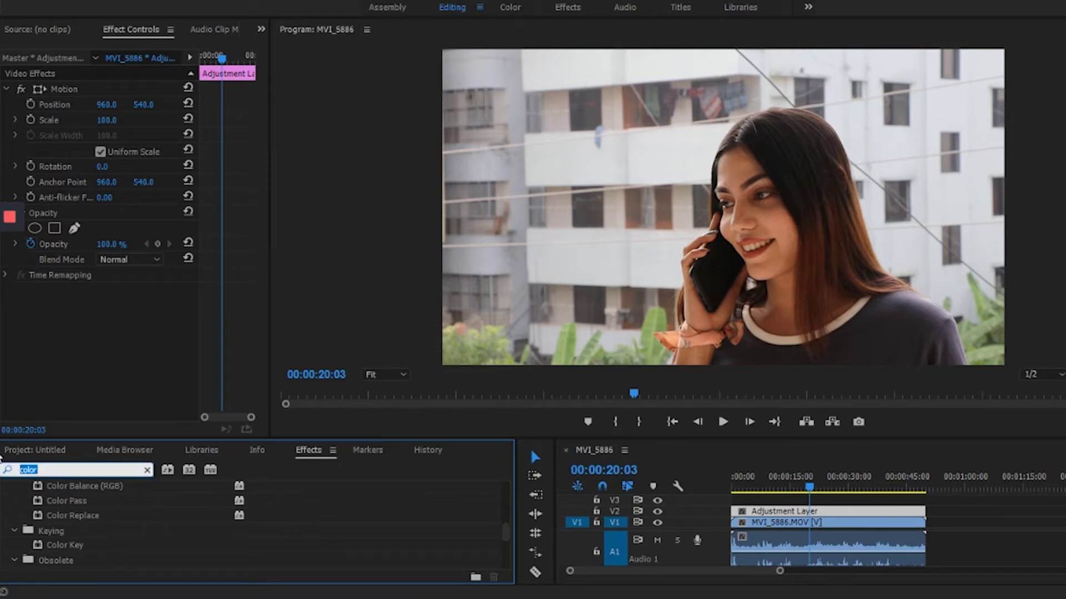
key(BackSpace)
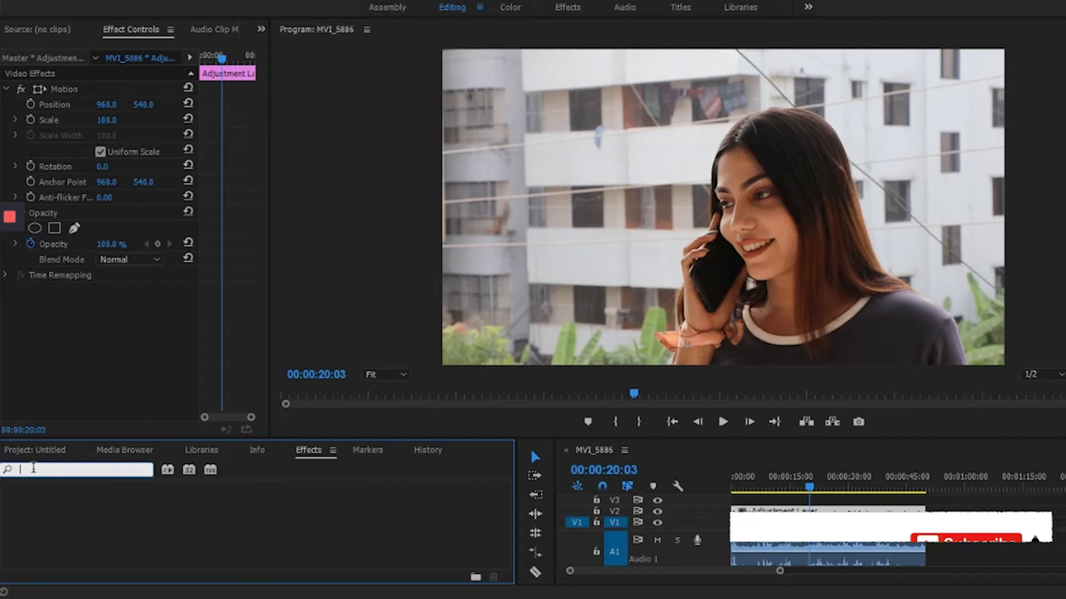
text(color)
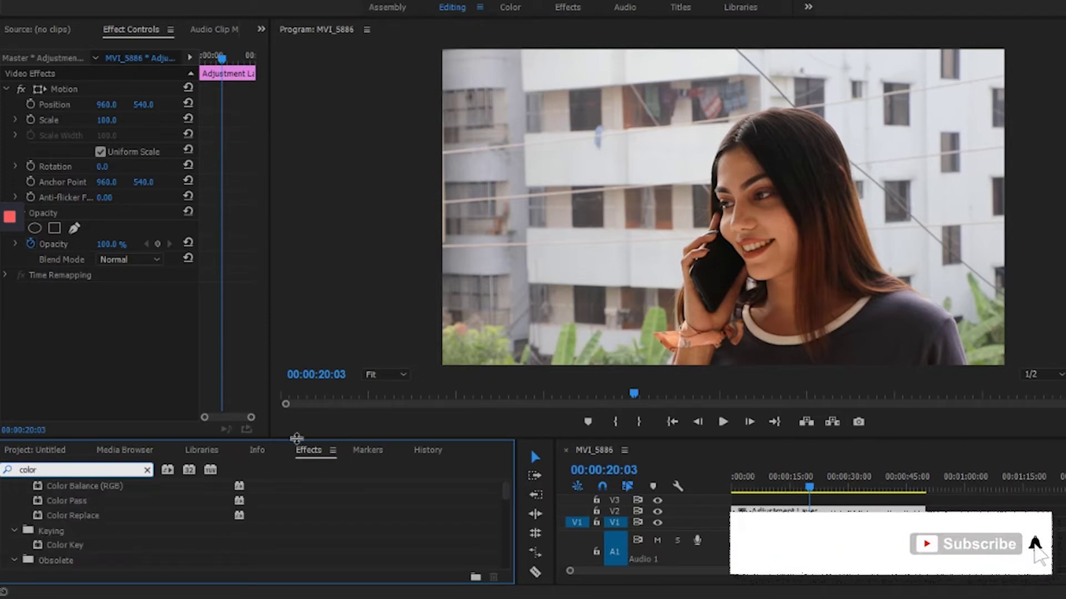
drag(296, 438, 295, 247)
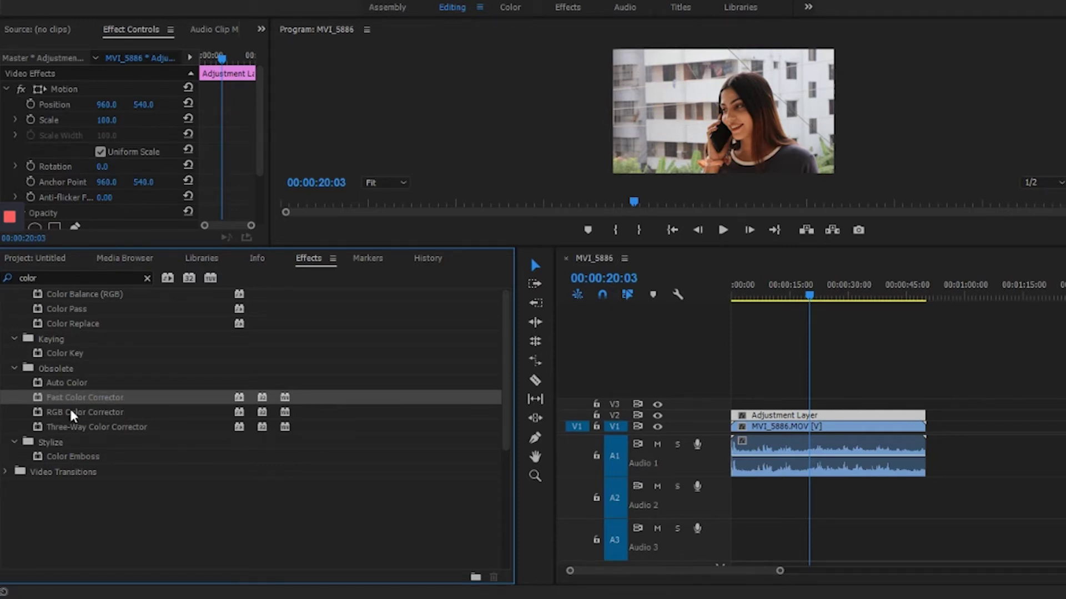
drag(42, 401, 798, 415)
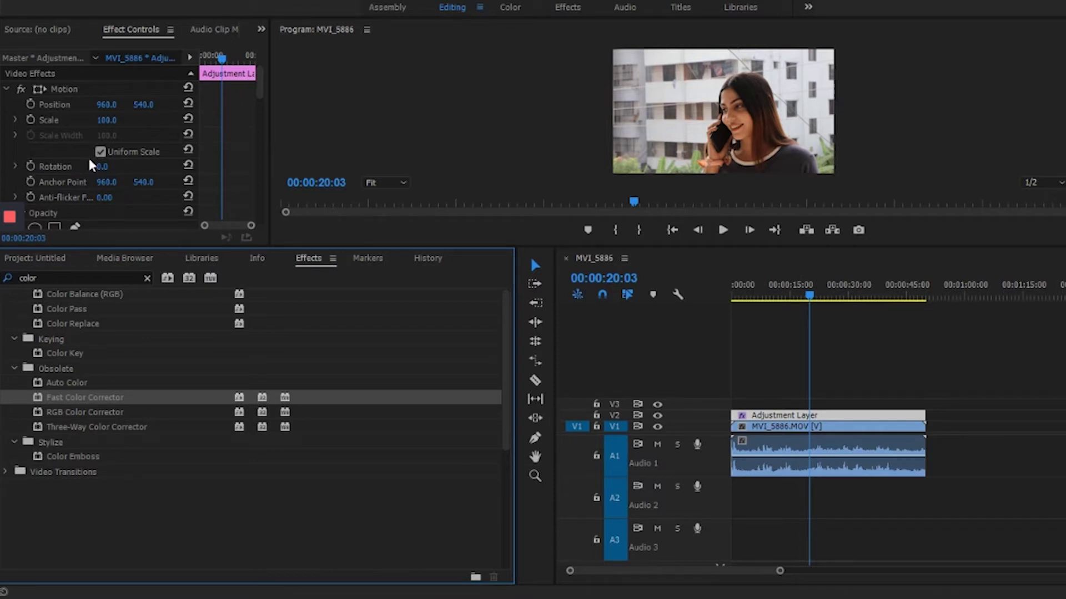
drag(259, 89, 248, 151)
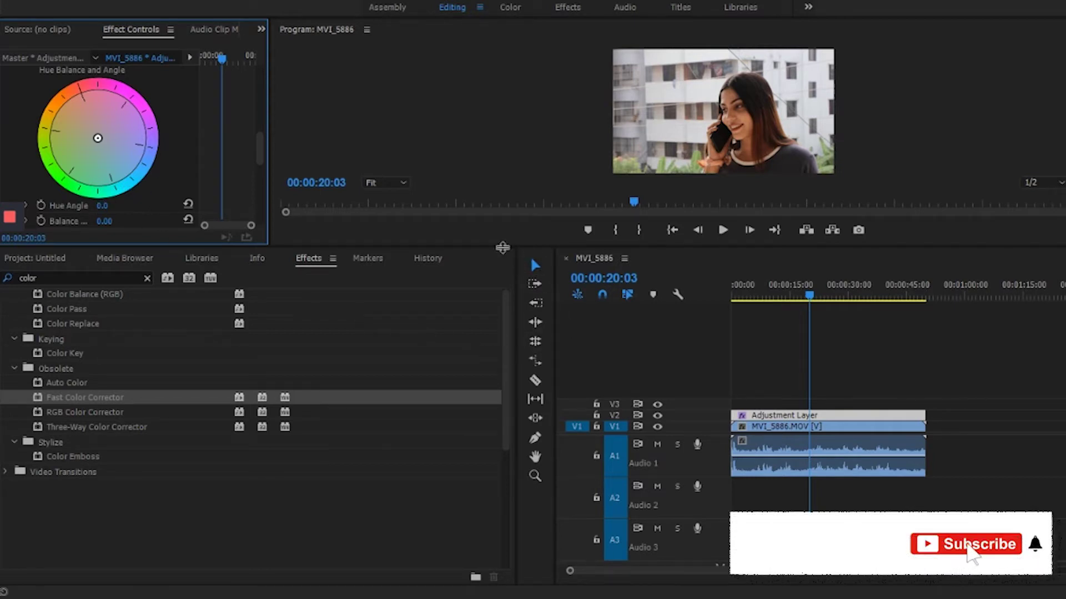
Enlarge the Program monitor and Effect Controls, re-dock the Tools panel, and widen the timeline.
mouse_move(502, 247)
mouse_down()
mouse_move(379, 353)
mouse_move(560, 455)
mouse_up()
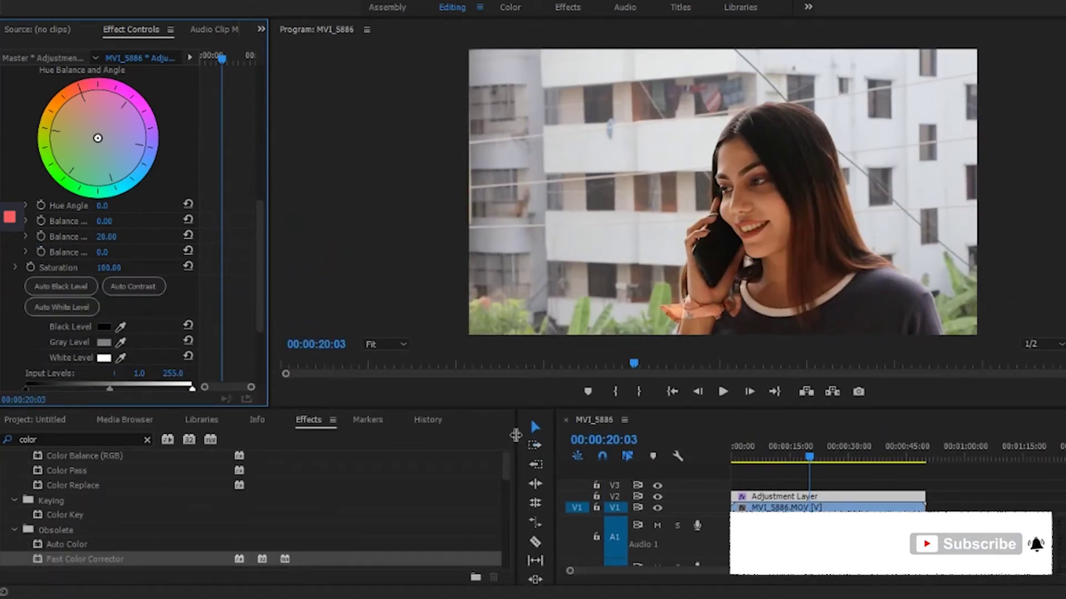
drag(517, 434, 276, 417)
drag(556, 449, 279, 477)
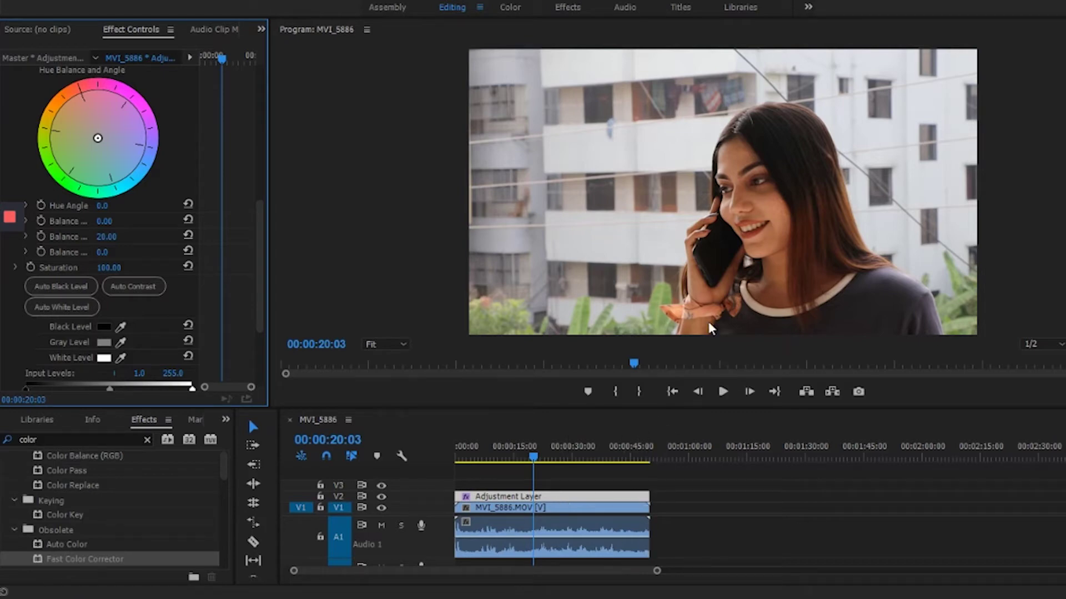
Make the timeline tracks taller, select the Adjustment Layer, and scrub to 00:00:21:21.
click(936, 518)
scroll(936, 518, up, 2)
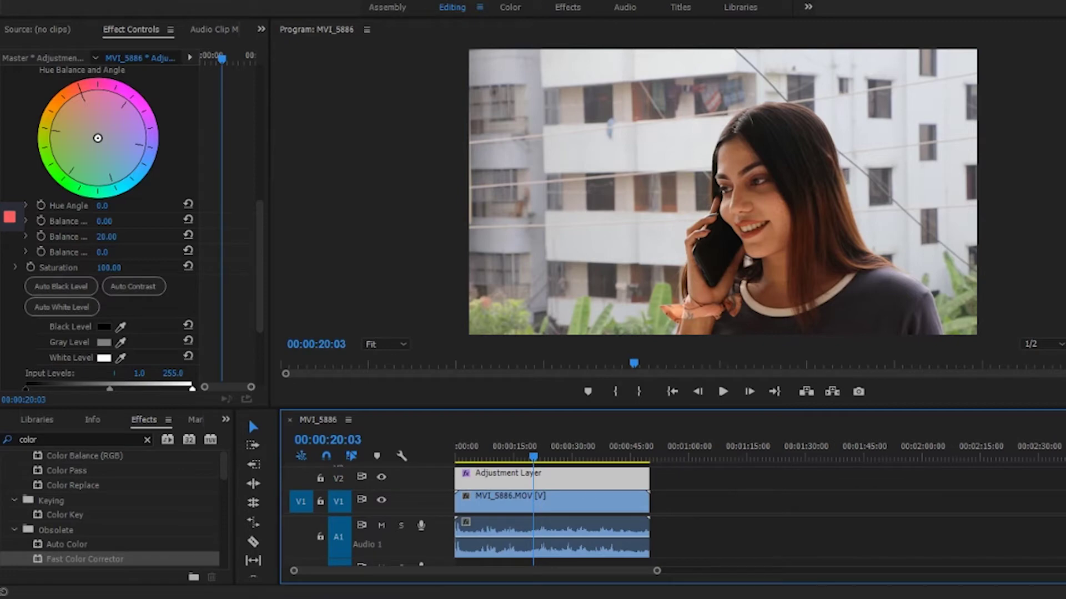
scroll(552, 489, up, 3)
scroll(553, 488, down, 3)
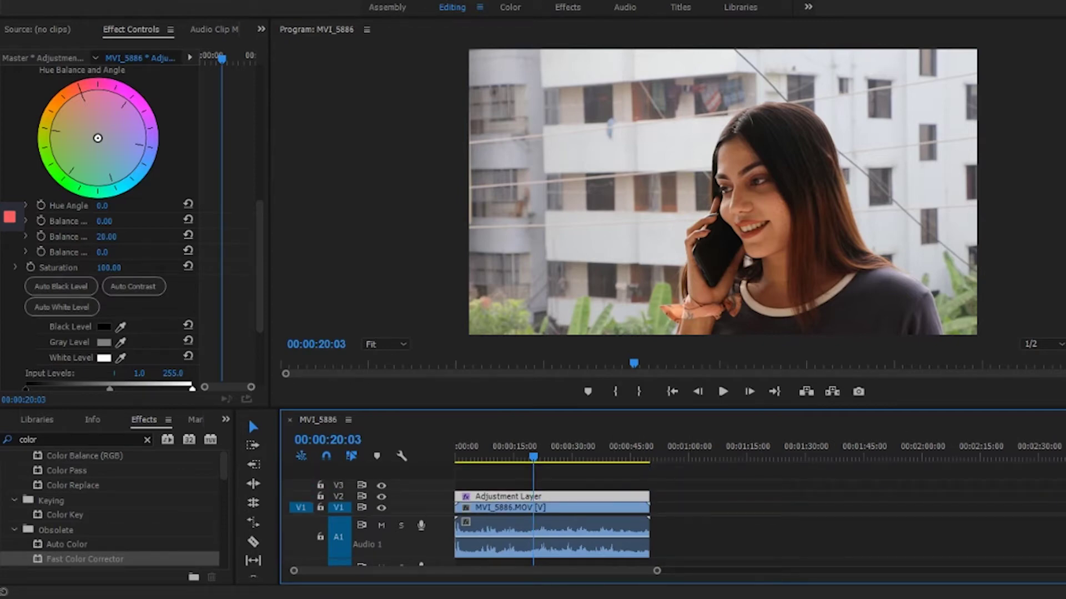
drag(532, 409, 531, 378)
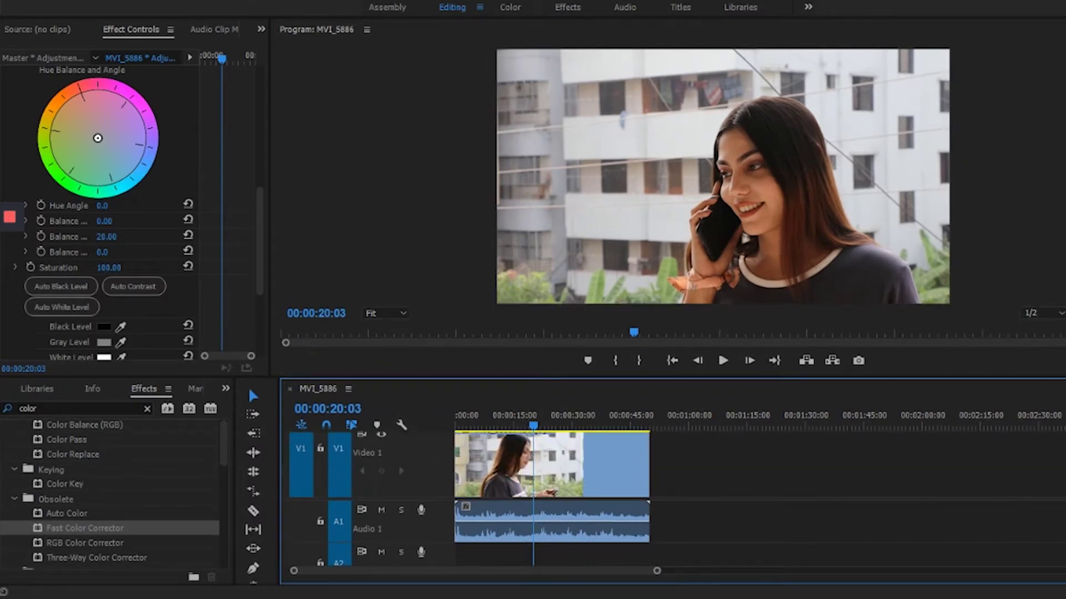
scroll(607, 489, up, 3)
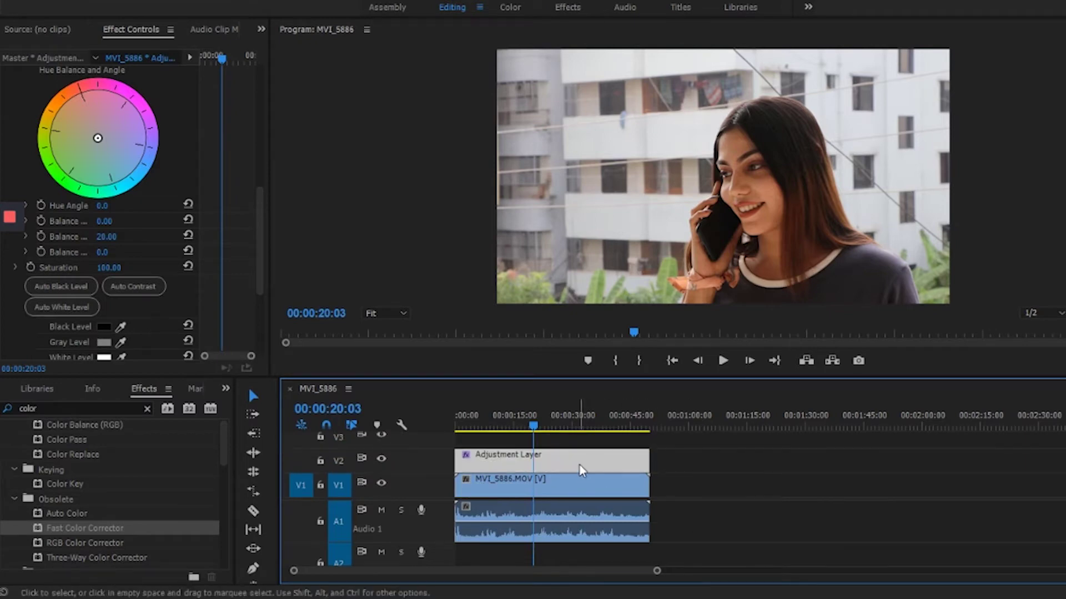
click(520, 458)
click(535, 427)
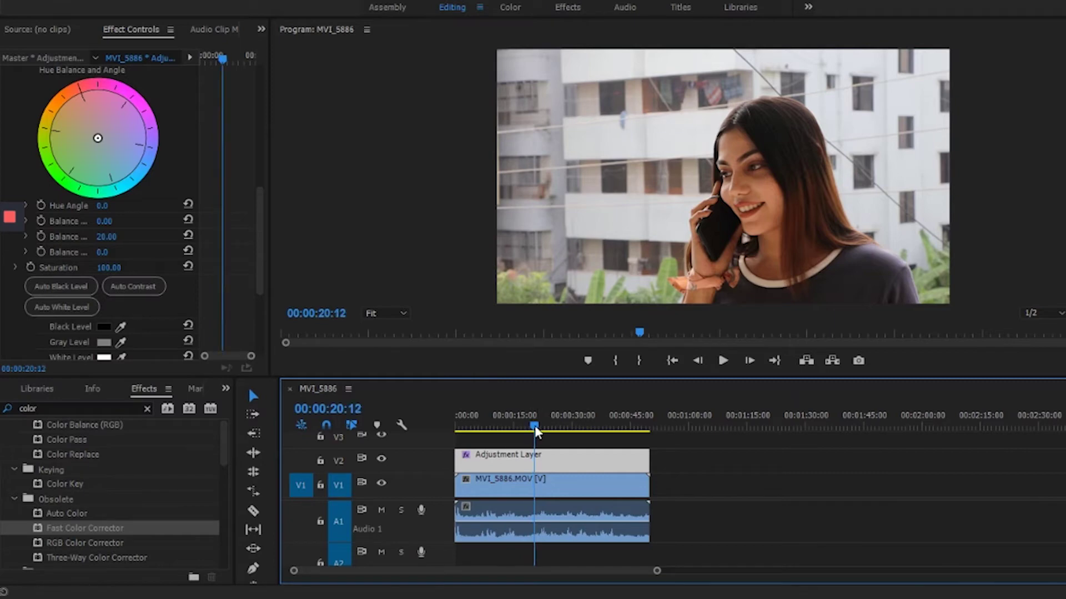
drag(534, 425, 540, 426)
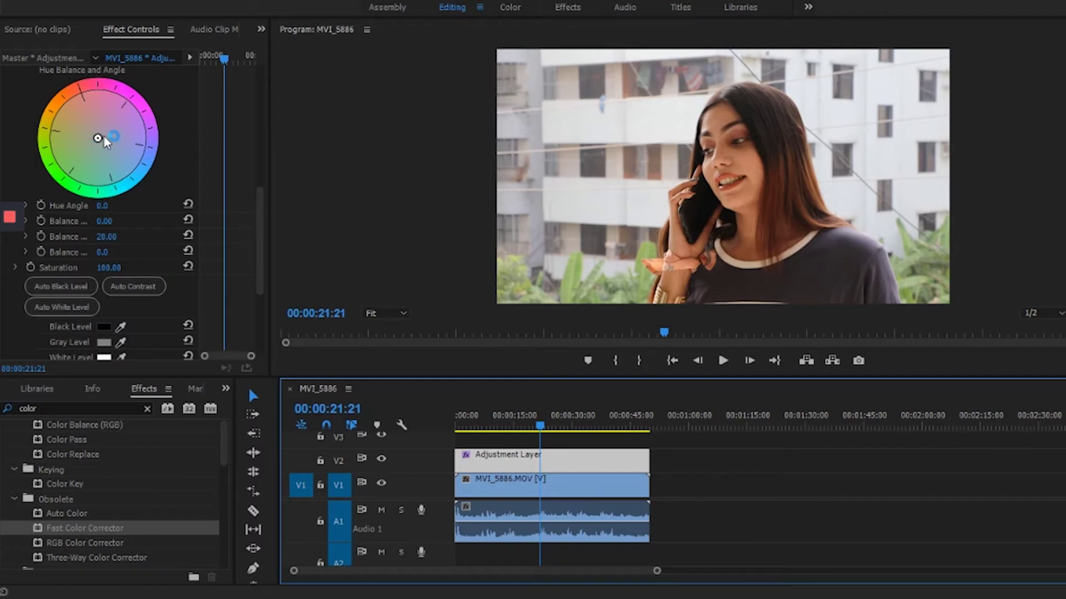
Try blue, orange, green and pink tints on the Fast Color Corrector hue balance wheel.
drag(98, 135, 97, 139)
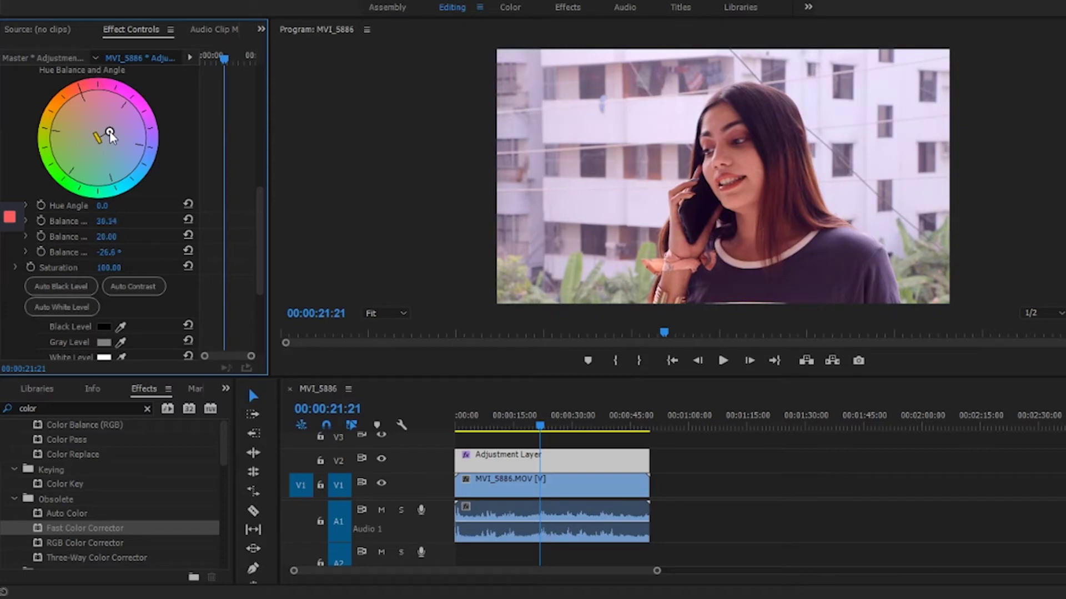
drag(105, 124, 98, 162)
drag(98, 163, 105, 163)
drag(105, 163, 128, 129)
drag(129, 127, 69, 113)
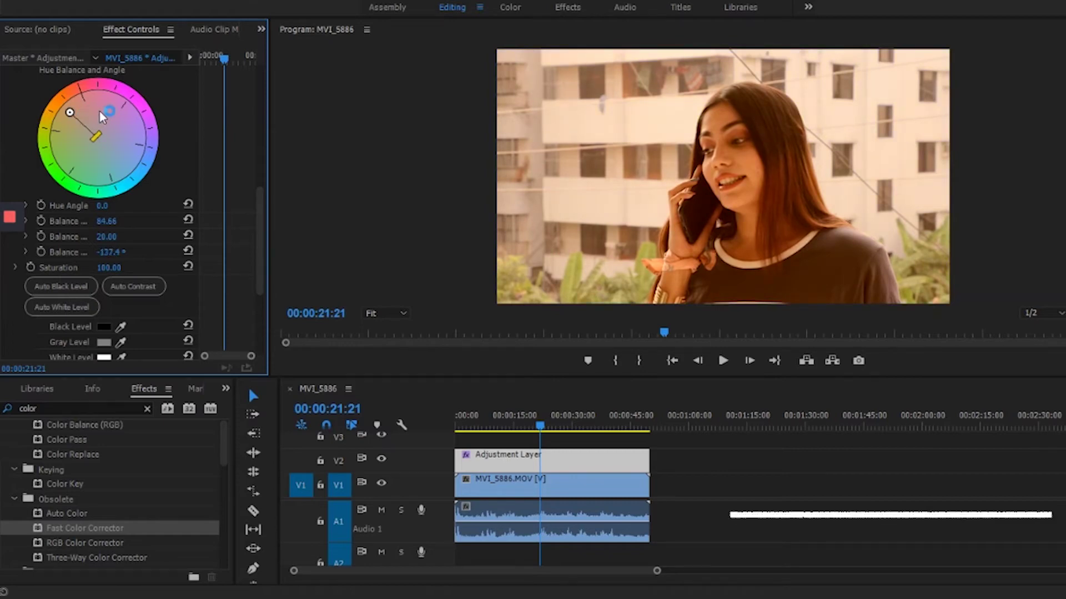
drag(69, 113, 54, 149)
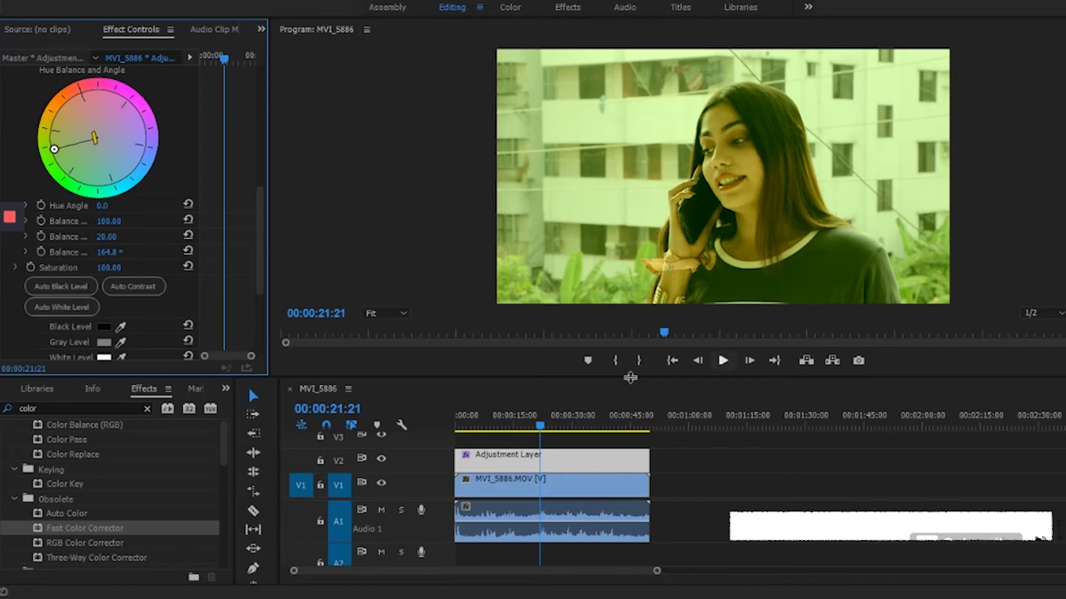
mouse_move(54, 148)
mouse_down()
mouse_move(86, 174)
mouse_move(97, 140)
mouse_up()
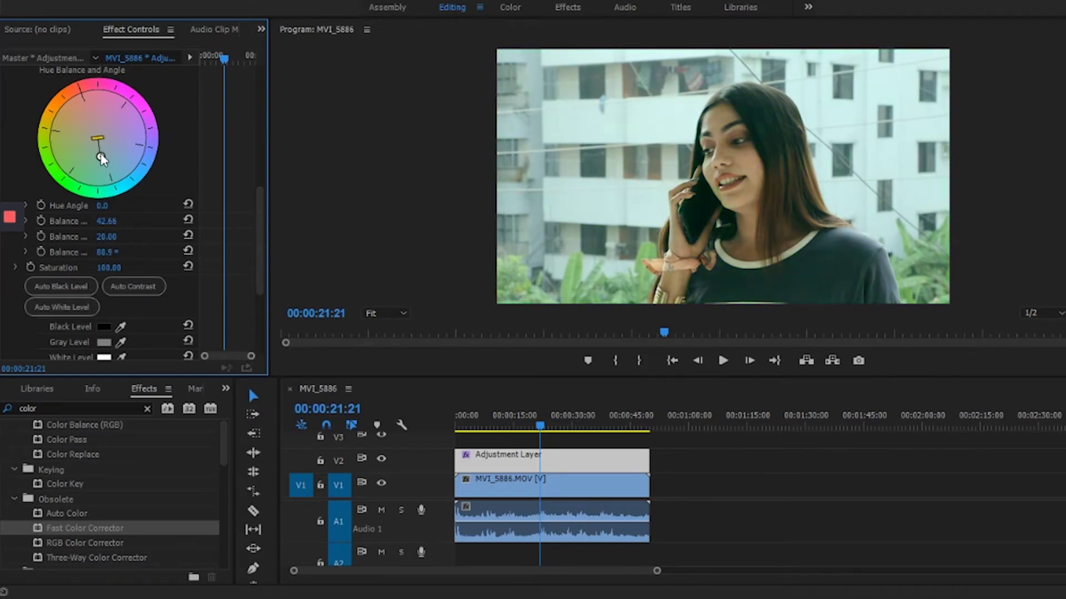
mouse_move(96, 140)
mouse_down()
mouse_move(97, 189)
mouse_move(110, 166)
mouse_up()
drag(95, 167, 96, 170)
mouse_move(97, 173)
mouse_down()
mouse_move(96, 125)
mouse_move(108, 154)
mouse_up()
Settle the hue balance at angle 79.0 with balance gain 6.00.
scroll(147, 246, down, 1)
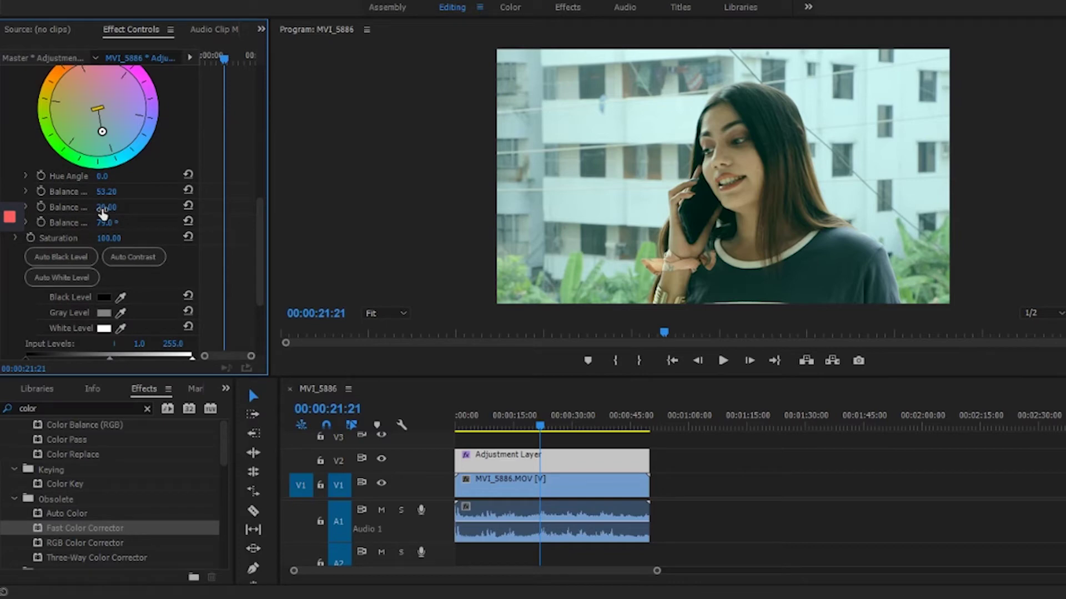
drag(102, 207, 106, 207)
mouse_move(102, 132)
mouse_down()
mouse_move(106, 152)
mouse_move(102, 132)
mouse_up()
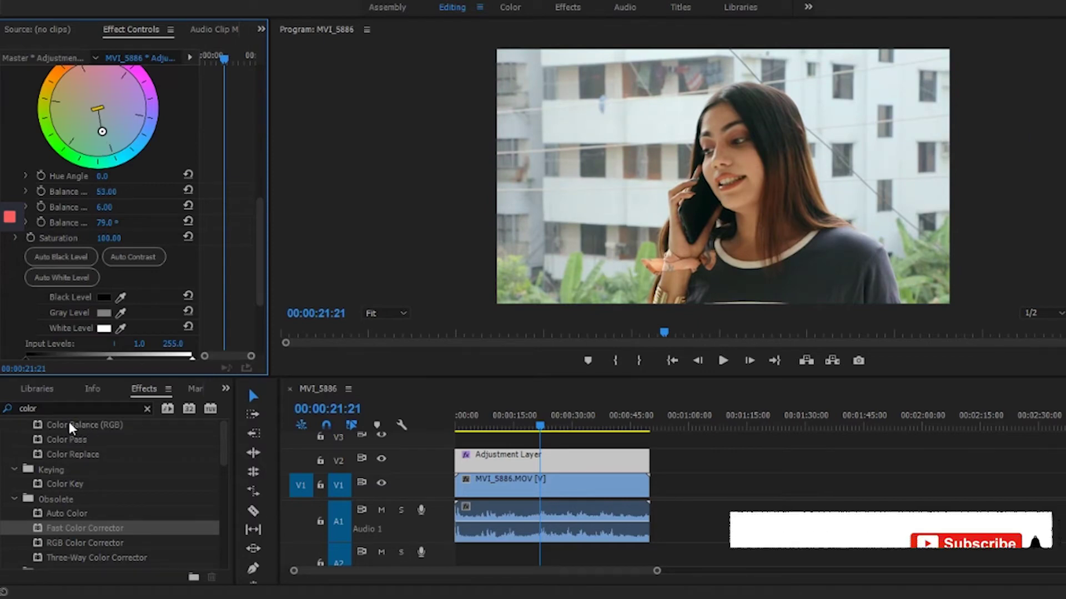
Apply Lumetri Color from Video Effects > Color Correction to the Adjustment Layer clip.
scroll(123, 489, up, 5)
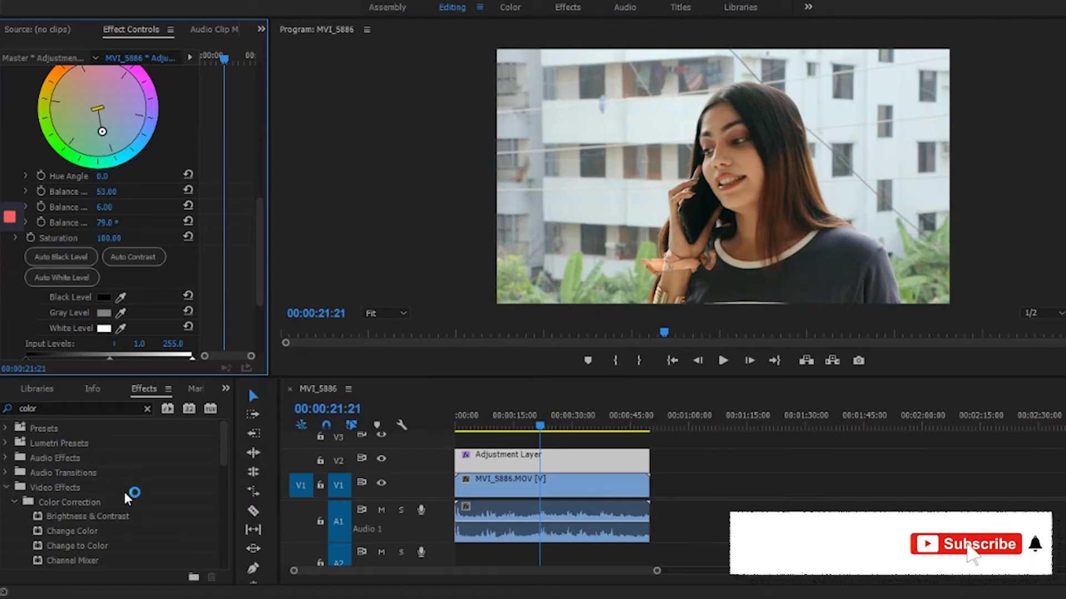
scroll(112, 511, down, 1)
scroll(113, 509, down, 1)
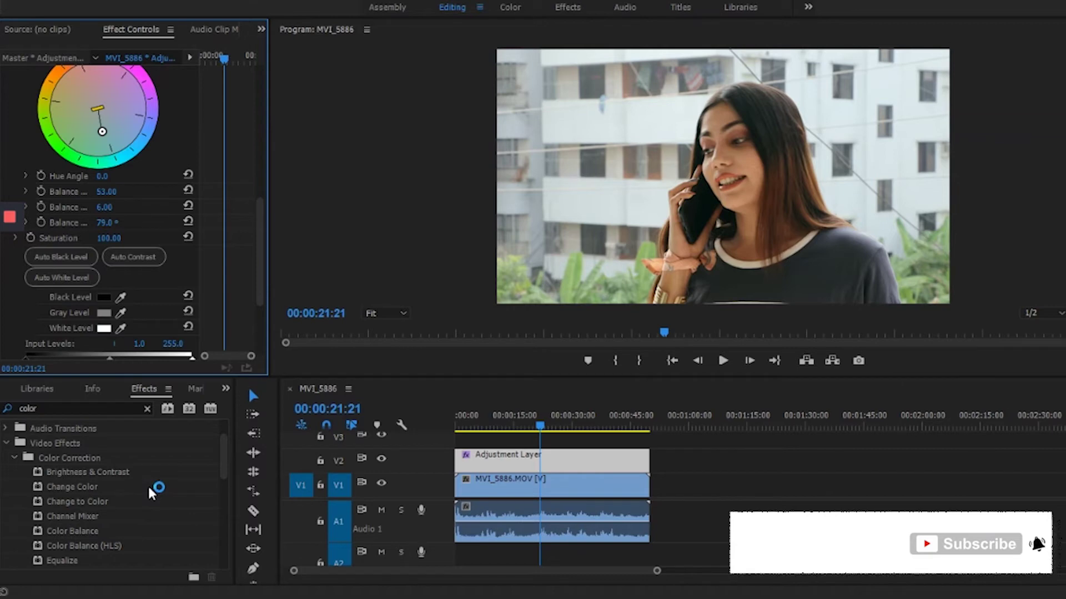
scroll(148, 485, down, 1)
scroll(125, 502, down, 1)
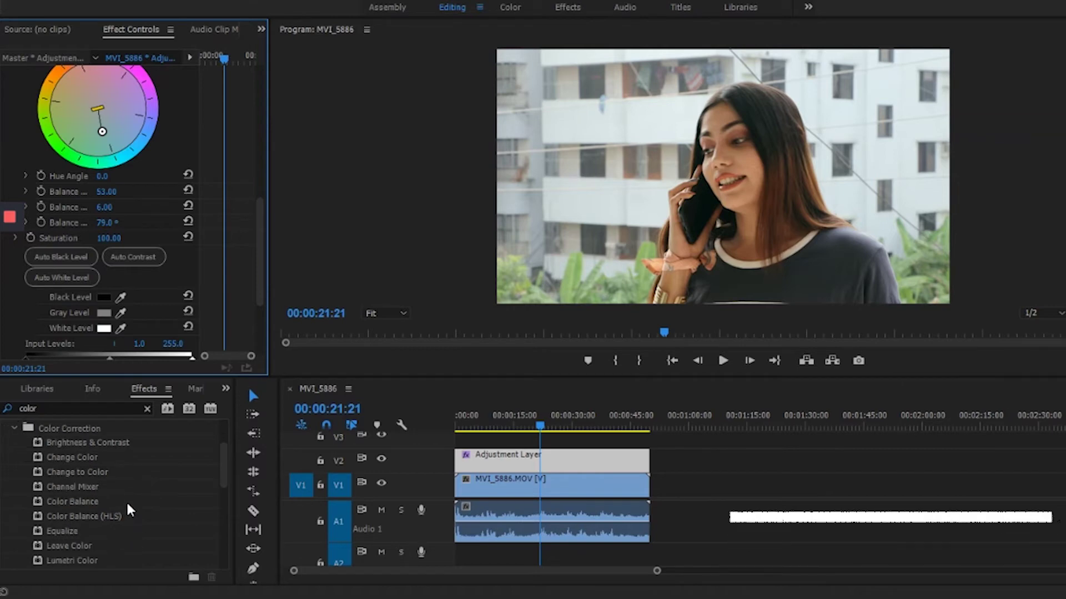
scroll(128, 501, down, 1)
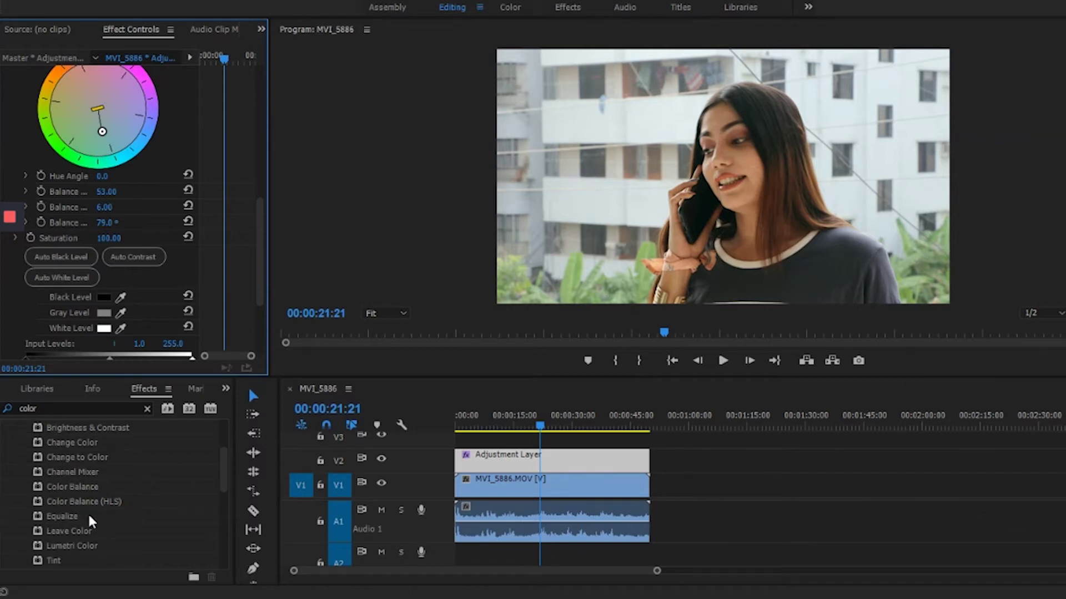
scroll(145, 491, down, 1)
scroll(146, 493, down, 1)
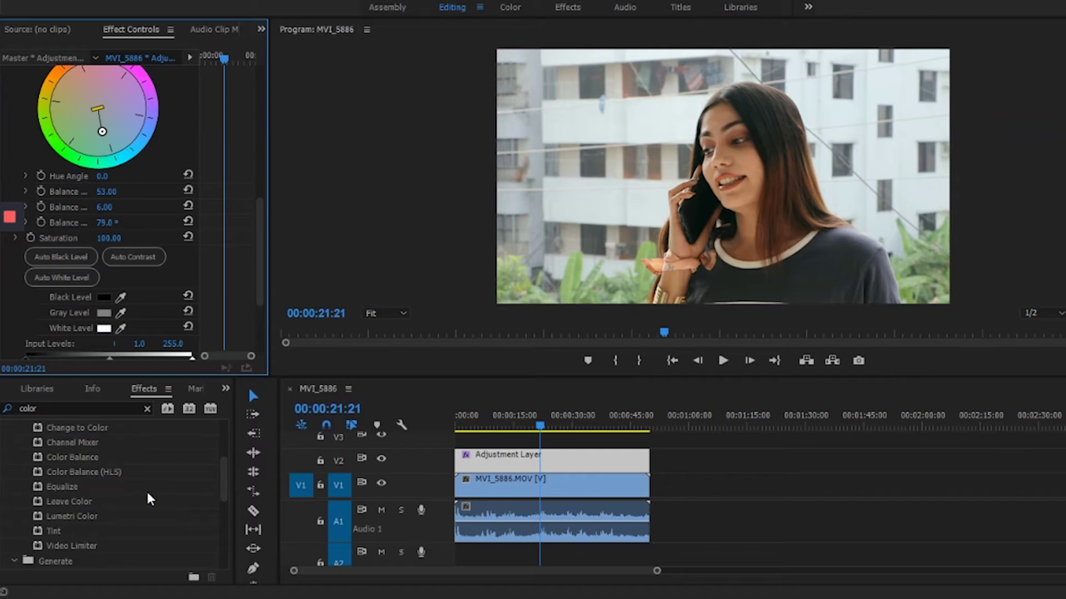
drag(85, 516, 437, 526)
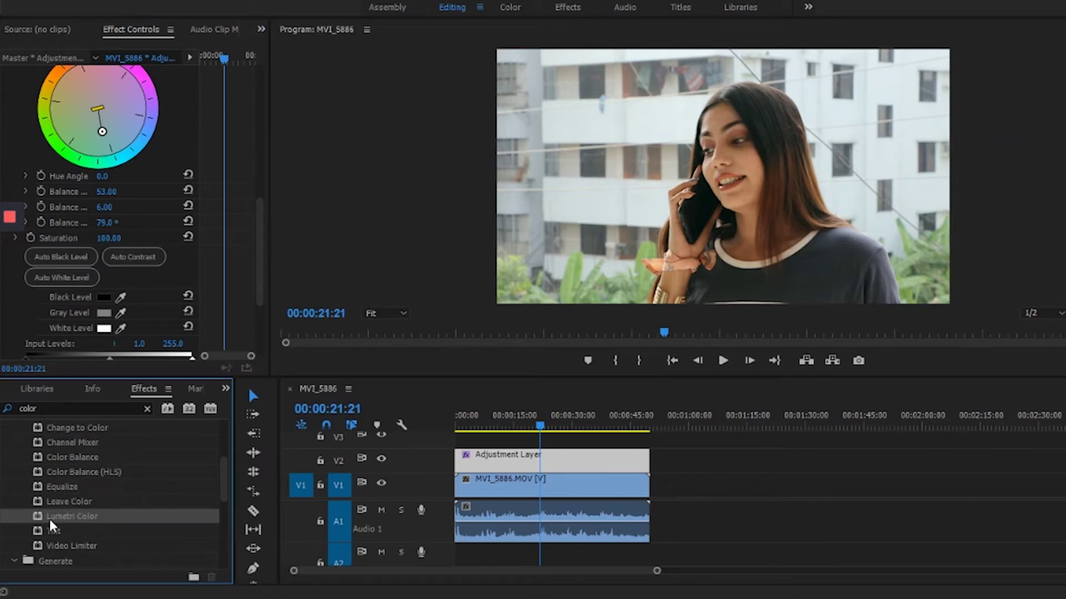
drag(439, 527, 572, 469)
drag(254, 218, 254, 306)
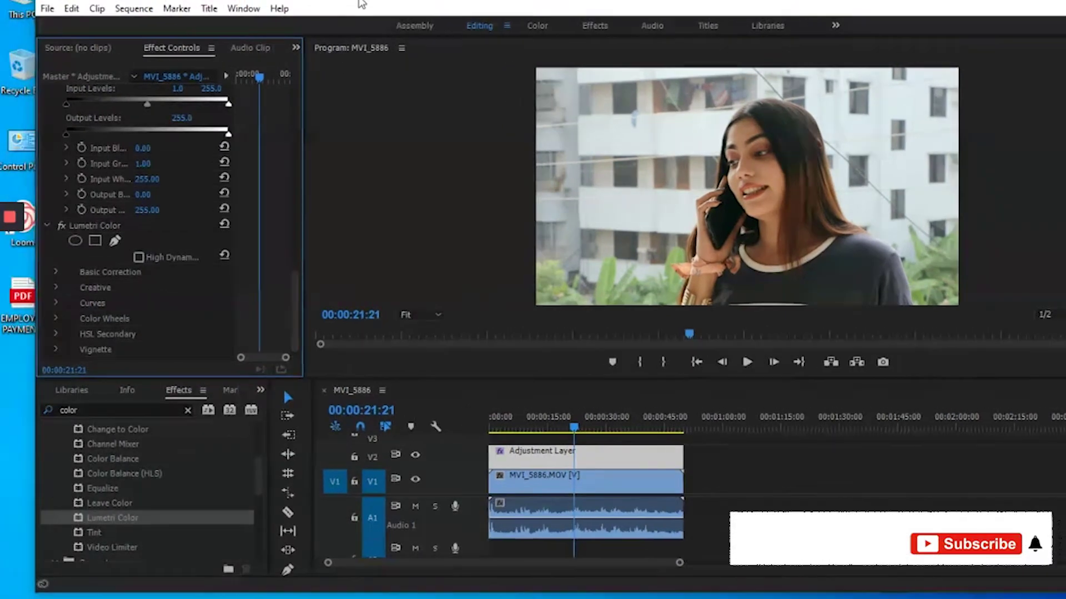
Expand Lumetri Color's Curves and add a midpoint control point on the RGB curve.
click(55, 302)
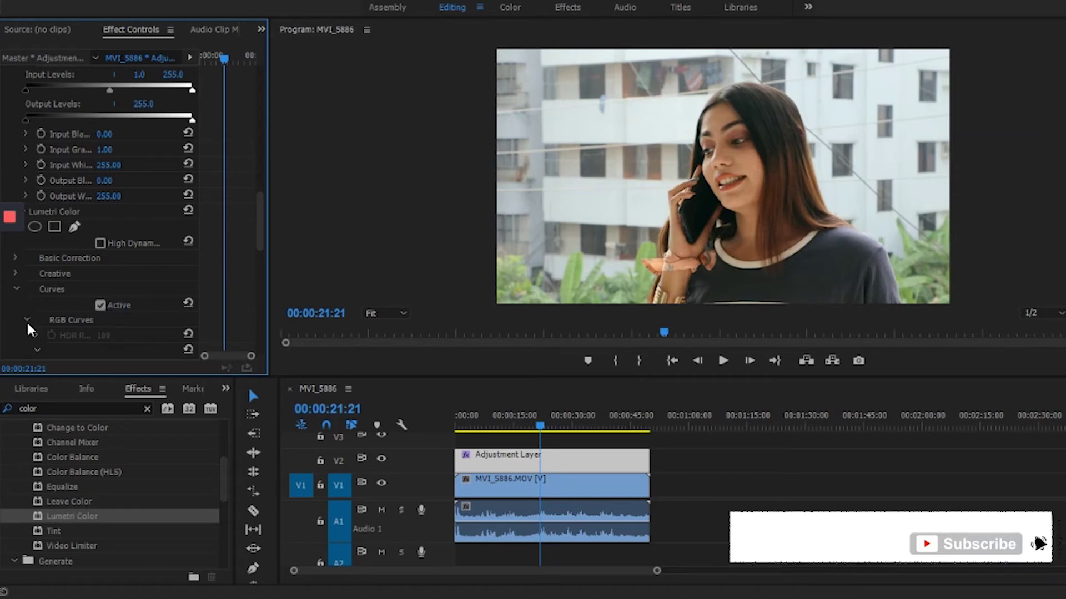
scroll(184, 288, down, 2)
mouse_move(255, 238)
mouse_down()
mouse_move(259, 292)
mouse_move(244, 274)
mouse_up()
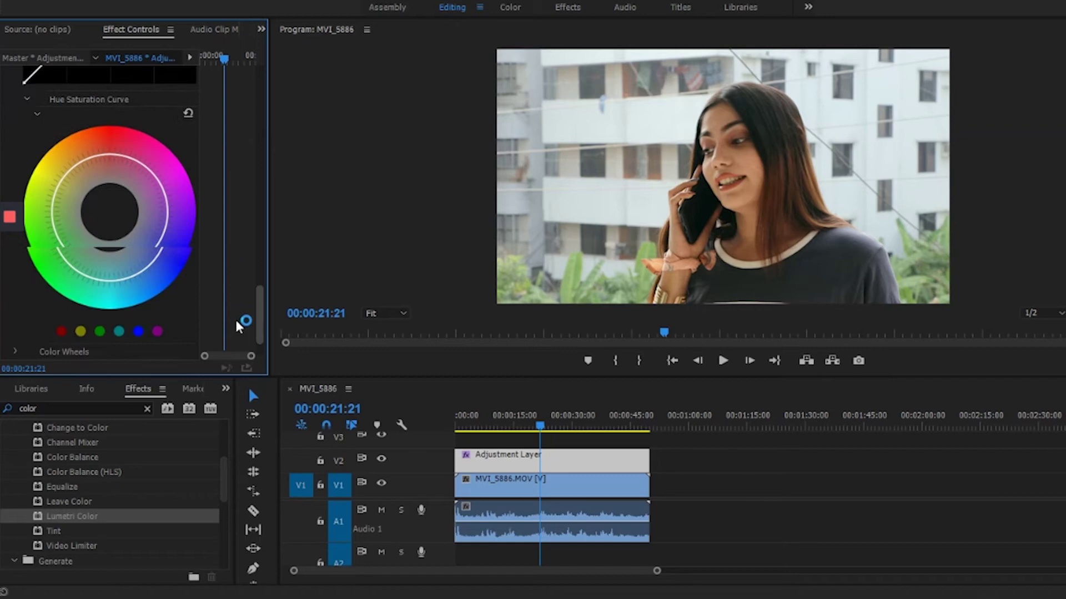
drag(243, 274, 236, 288)
mouse_move(109, 167)
mouse_down()
mouse_move(123, 177)
mouse_move(101, 141)
mouse_move(130, 177)
mouse_move(165, 136)
mouse_move(131, 171)
mouse_move(108, 163)
mouse_up()
Boost overall saturation on the Hue Saturation Curve and add control points on the blue range.
drag(261, 278, 258, 305)
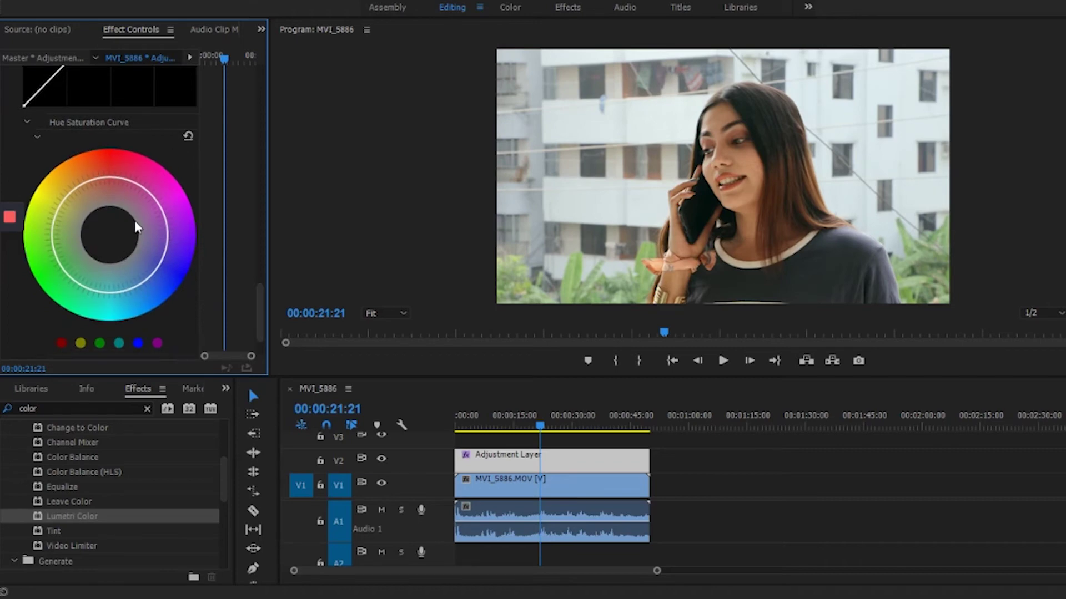
drag(156, 278, 146, 251)
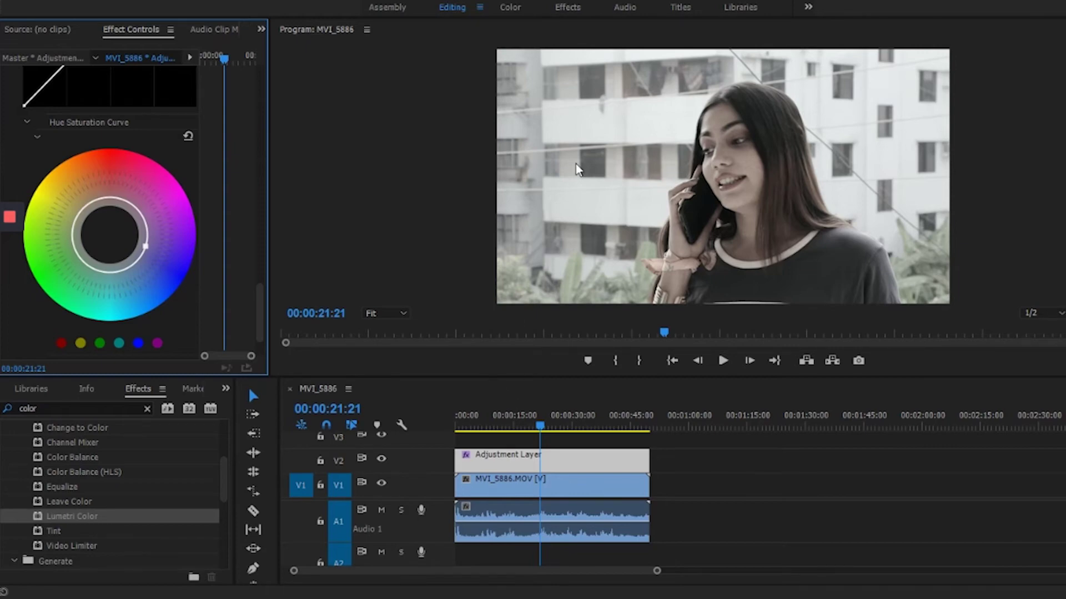
drag(146, 248, 142, 309)
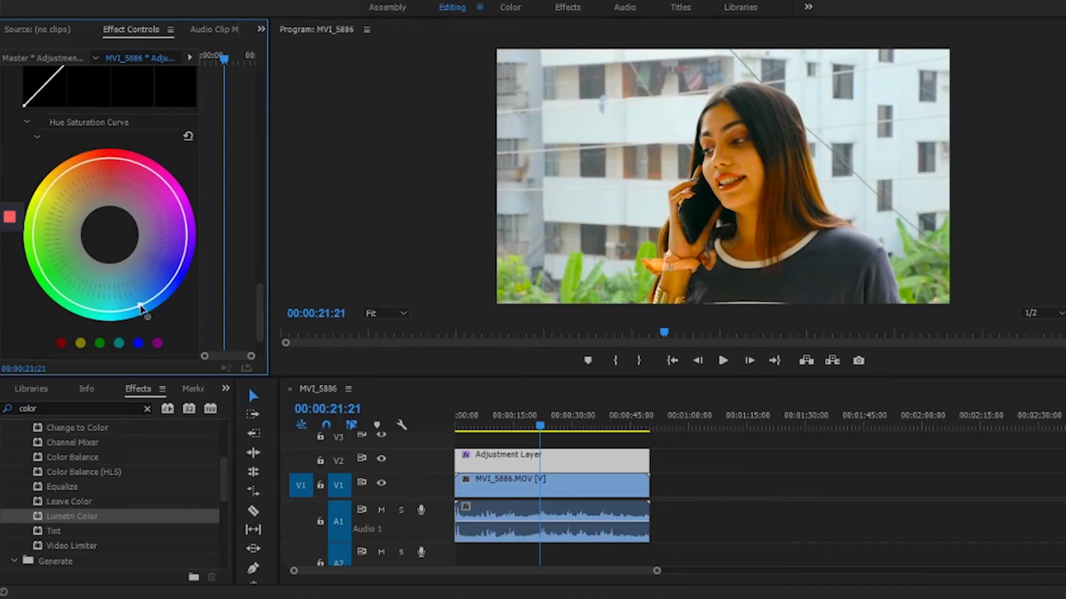
click(138, 343)
Adjust the blue, magenta, yellow-green and purple-blue saturation with new points on the Hue Saturation Curve.
drag(177, 274, 153, 266)
click(153, 176)
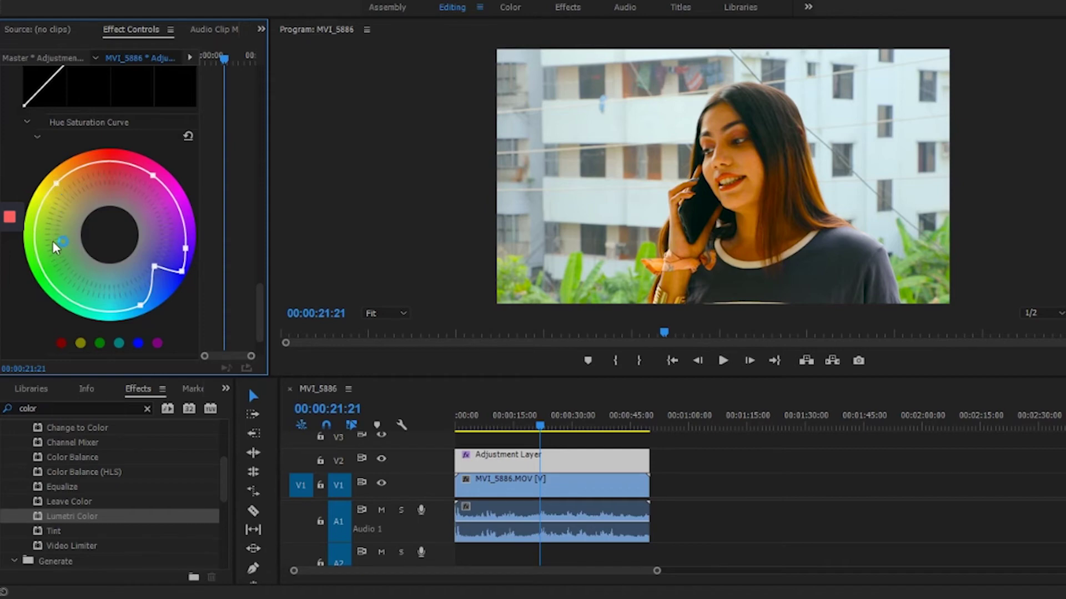
click(39, 259)
drag(39, 259, 63, 262)
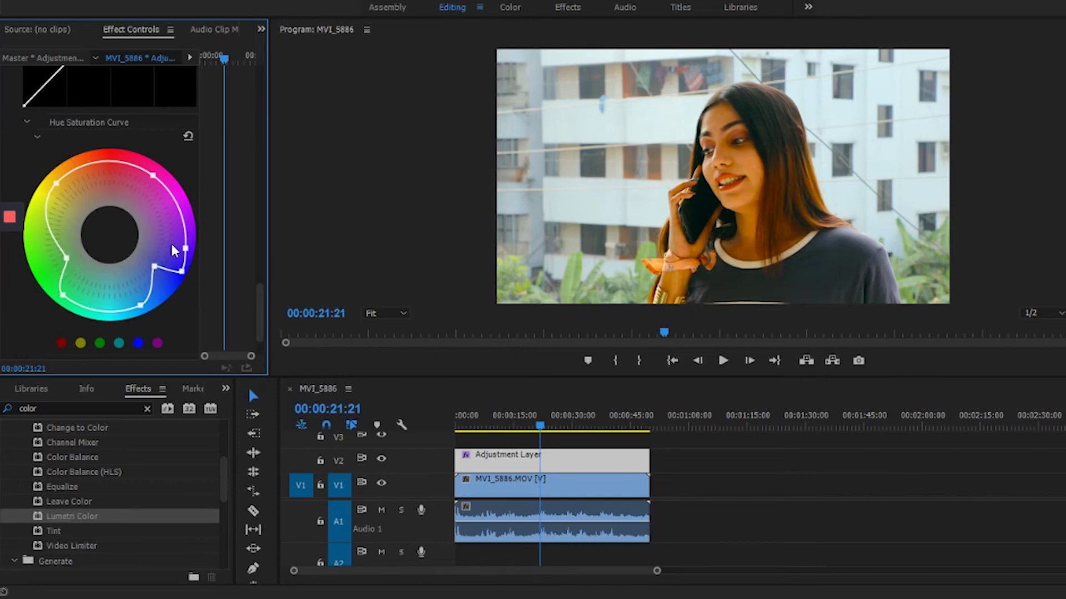
drag(184, 249, 162, 234)
drag(155, 270, 159, 283)
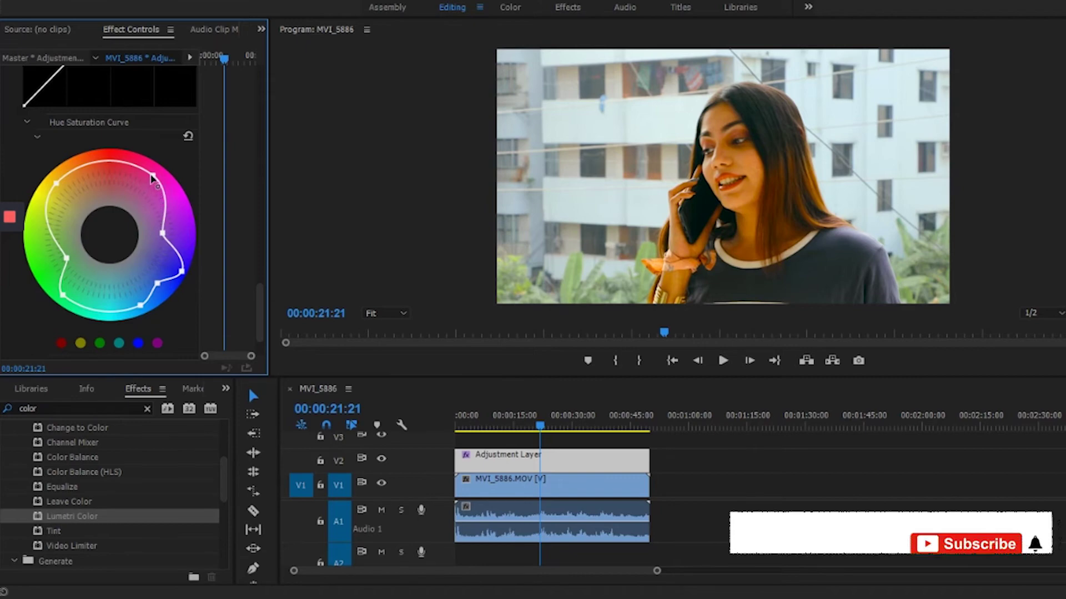
mouse_move(153, 178)
mouse_down()
mouse_move(149, 191)
mouse_move(141, 178)
mouse_up()
Add cyan and green points, pulling the cyan-blue section inward and boosting green saturation.
scroll(174, 288, down, 2)
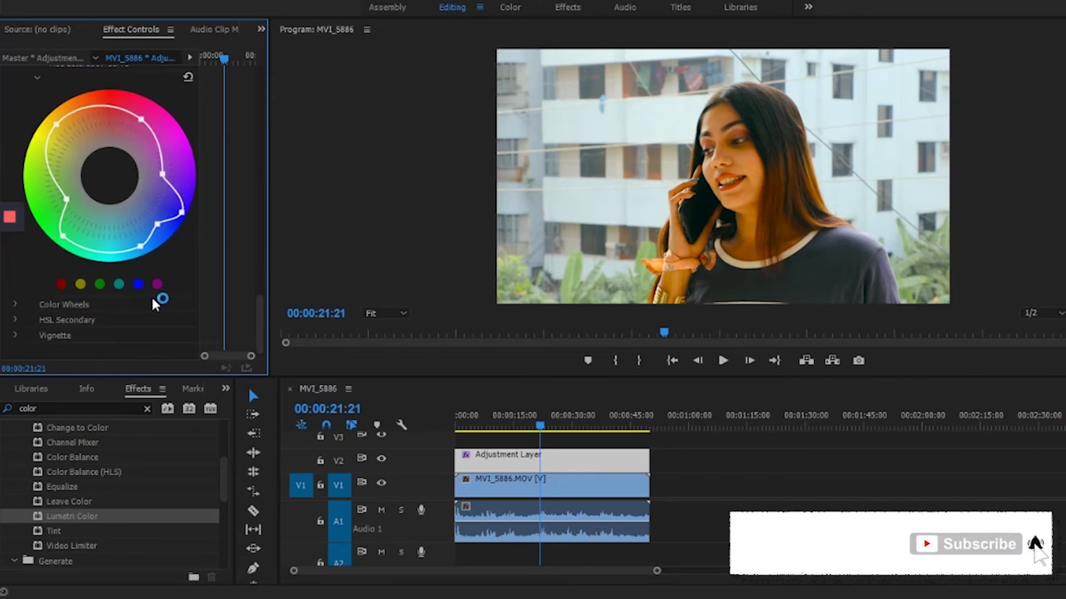
click(118, 284)
drag(158, 224, 157, 201)
click(100, 284)
drag(51, 189, 1, 165)
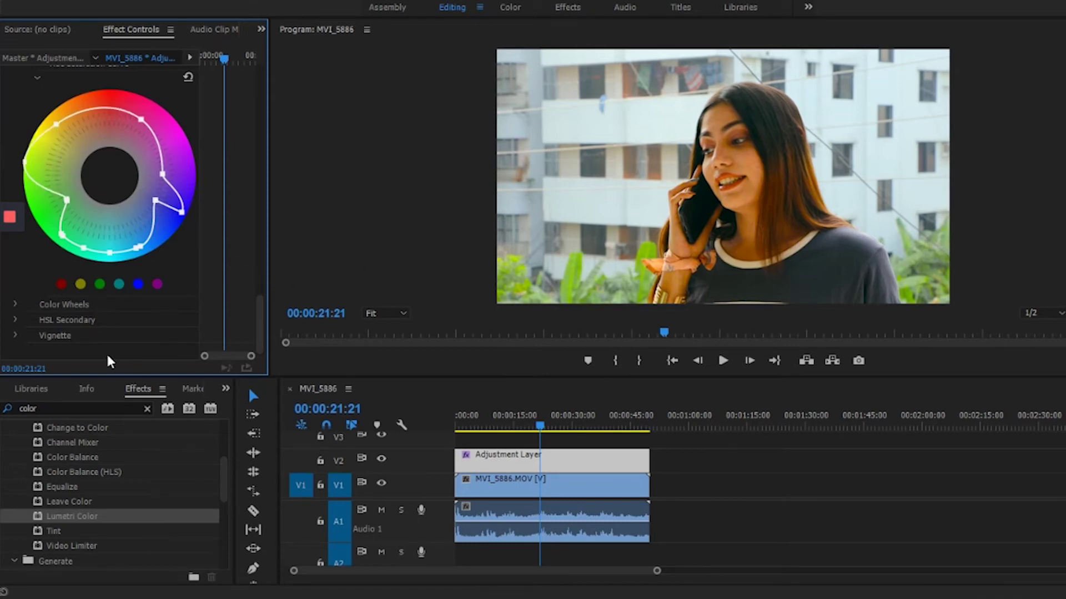
drag(265, 332, 264, 240)
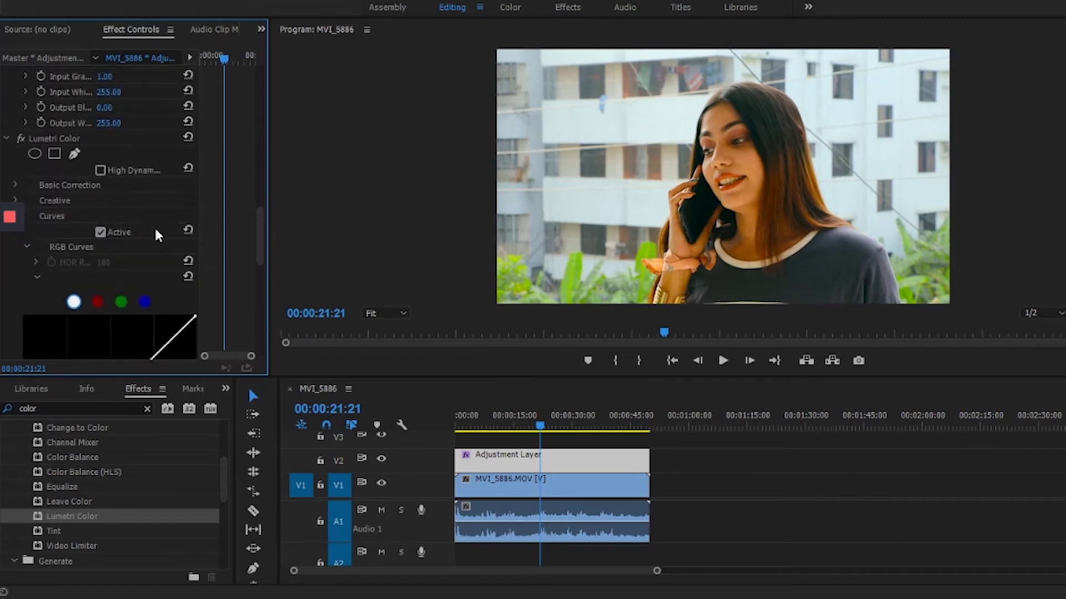
scroll(186, 311, down, 2)
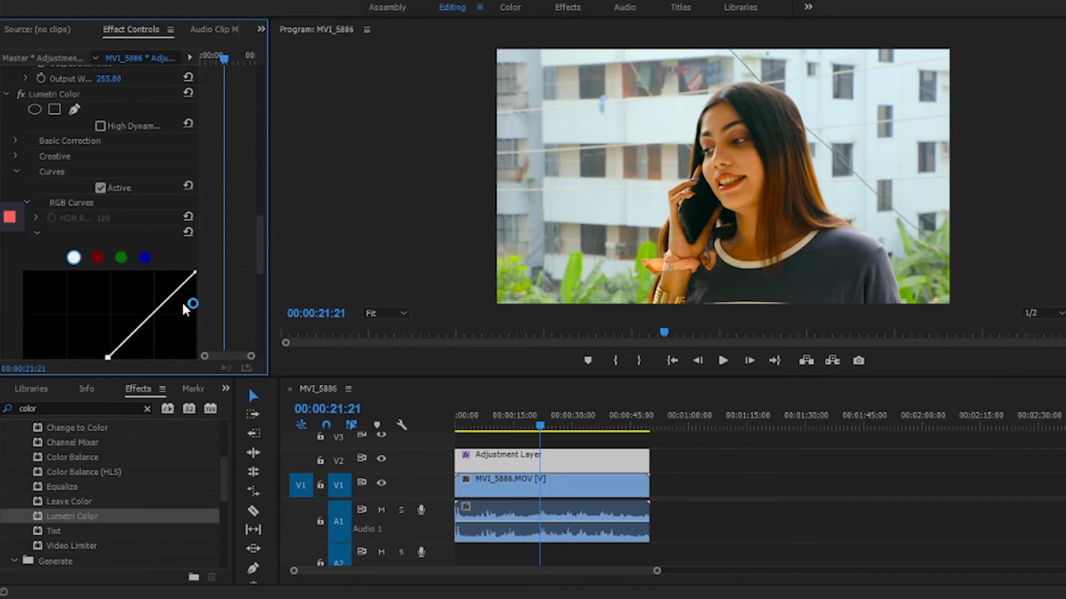
scroll(191, 291, up, 5)
scroll(183, 297, up, 2)
scroll(182, 296, up, 2)
scroll(182, 297, up, 2)
scroll(181, 300, up, 2)
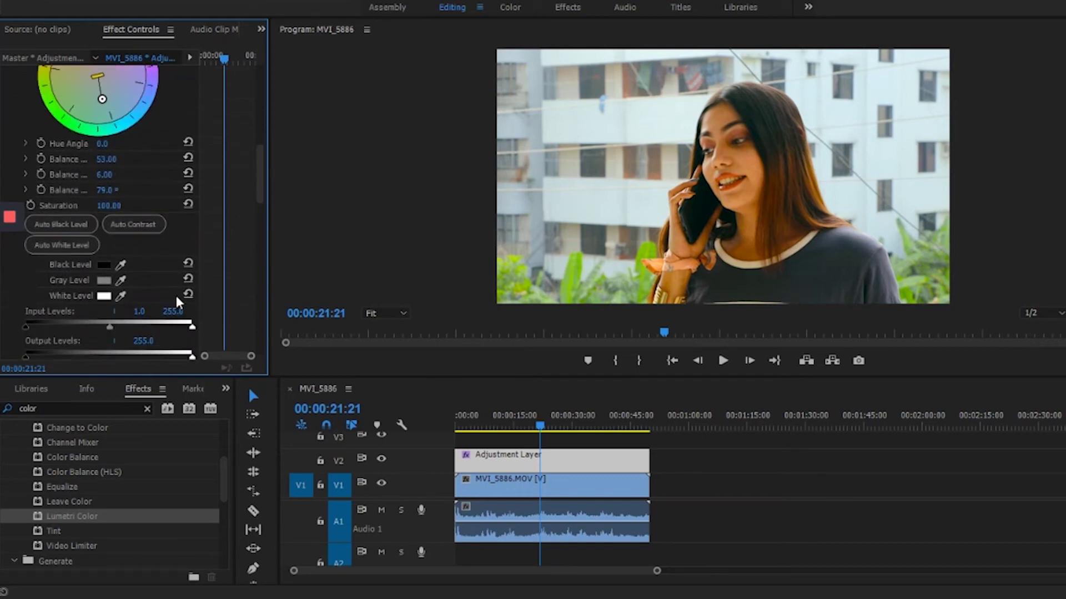
scroll(177, 296, up, 1)
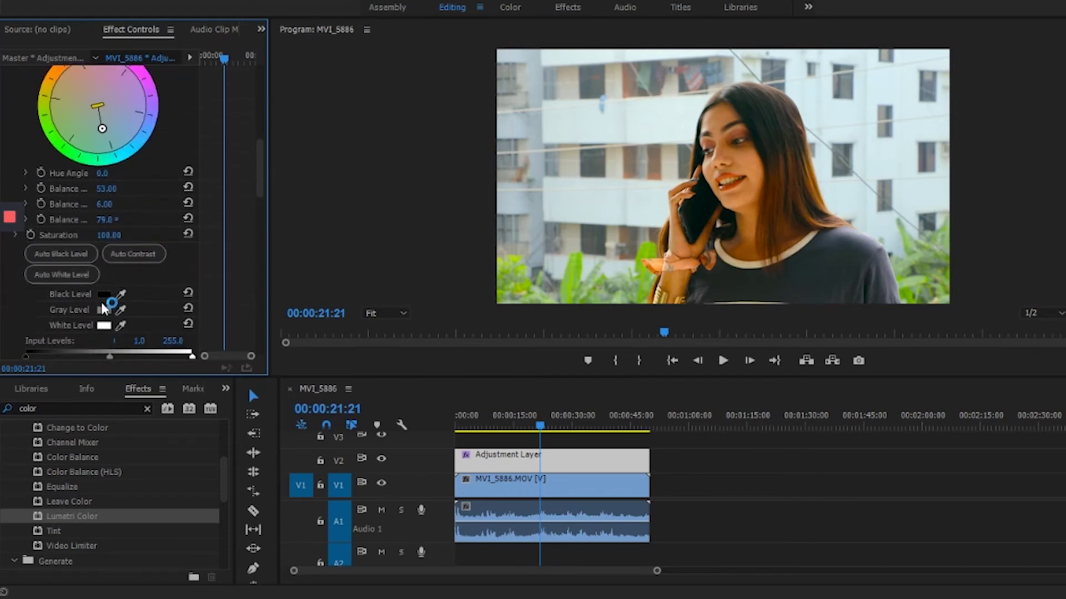
scroll(208, 241, up, 1)
scroll(198, 242, up, 4)
scroll(167, 244, up, 1)
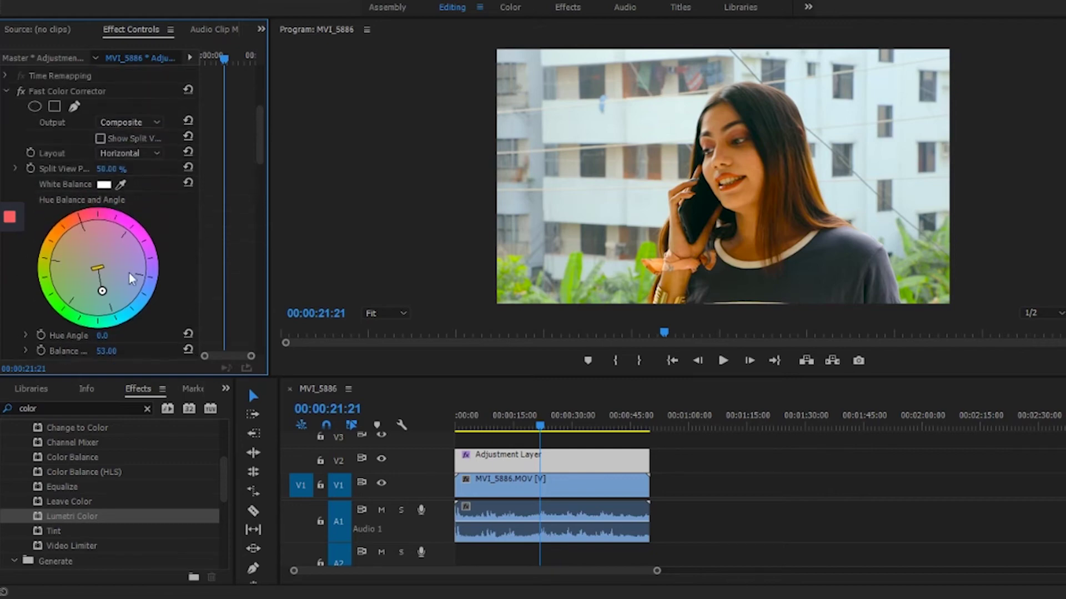
scroll(125, 248, up, 1)
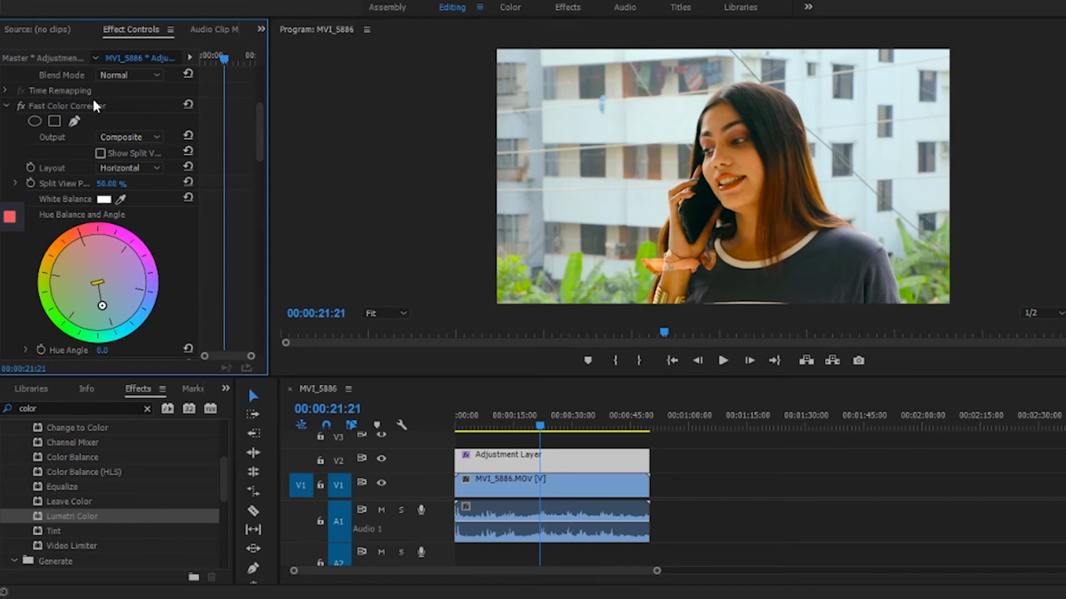
Set the Fast Color Corrector hue balance to magnitude 46.26, gain 8.33, angle 10.5°.
mouse_move(96, 289)
mouse_down()
mouse_move(102, 302)
mouse_move(104, 288)
mouse_move(74, 302)
mouse_move(85, 300)
mouse_up()
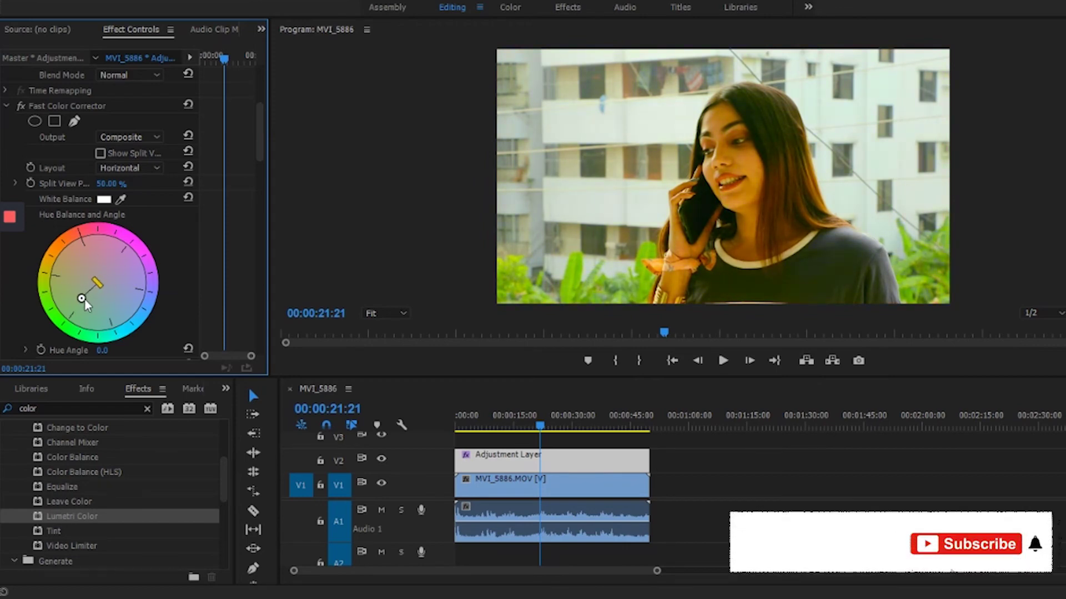
drag(85, 299, 117, 287)
mouse_move(265, 135)
mouse_down()
mouse_move(240, 289)
mouse_move(237, 145)
mouse_up()
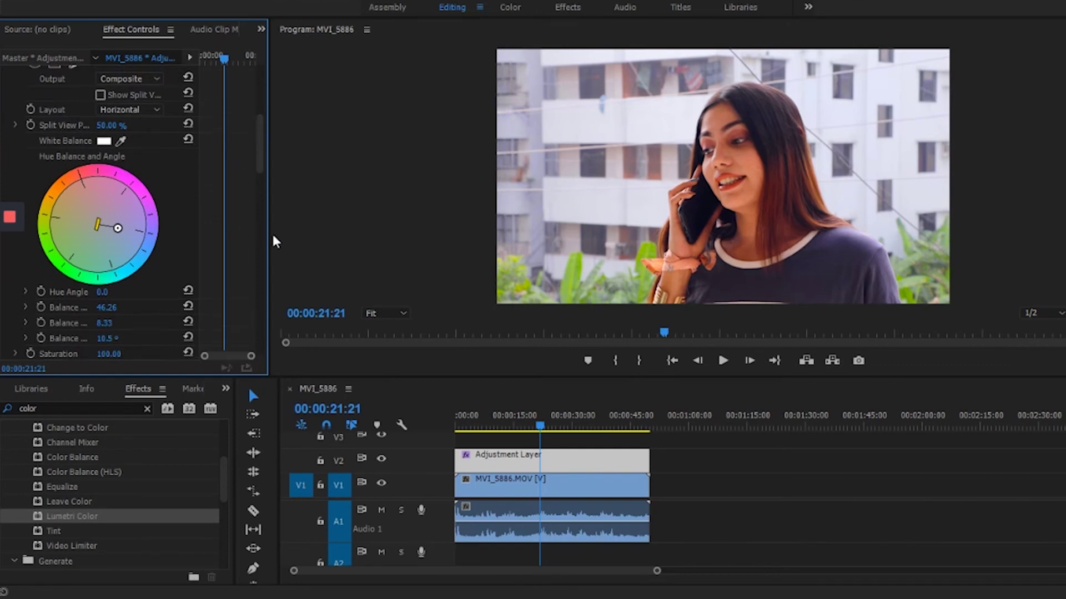
Widen the Effect Controls panel and move down through its settings.
drag(271, 235, 361, 235)
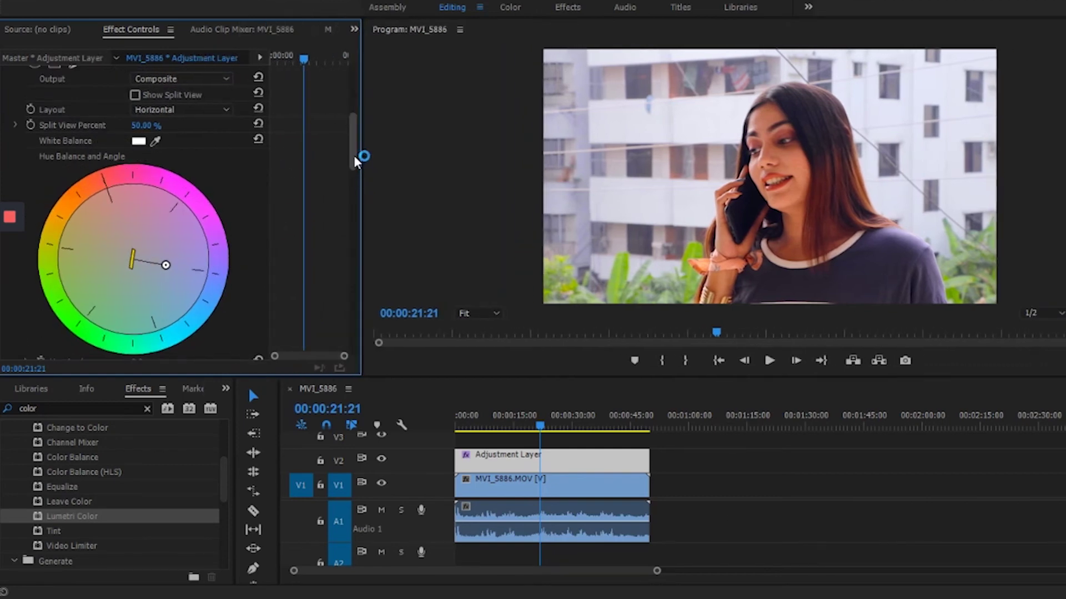
mouse_move(354, 150)
mouse_down()
mouse_move(336, 328)
mouse_move(349, 166)
mouse_up()
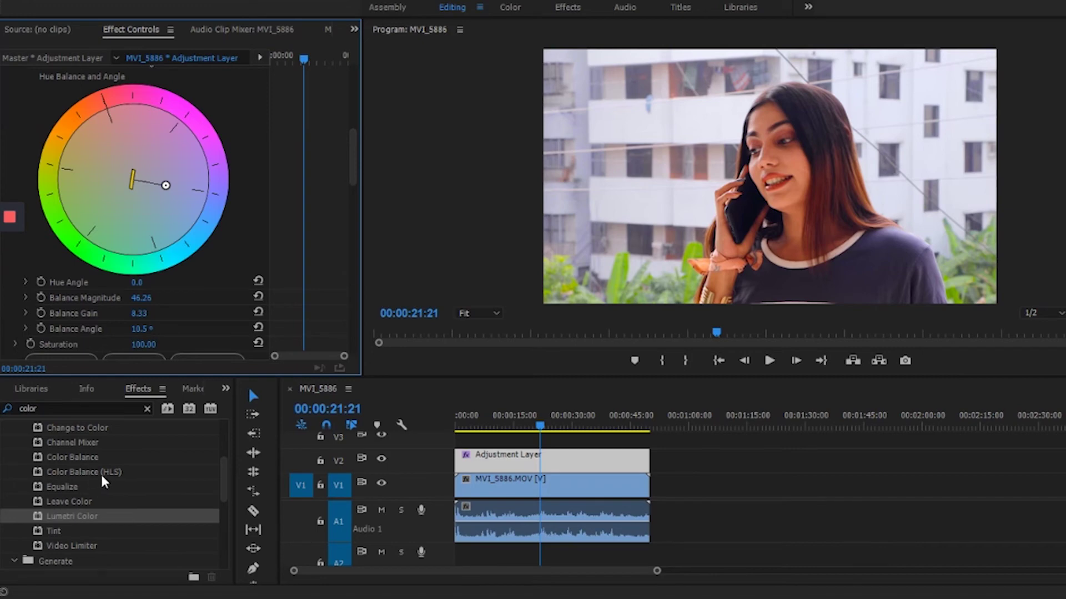
scroll(103, 486, down, 2)
Apply Generate > 4-Color Gradient to the Adjustment Layer and bring its settings into view.
scroll(218, 506, down, 1)
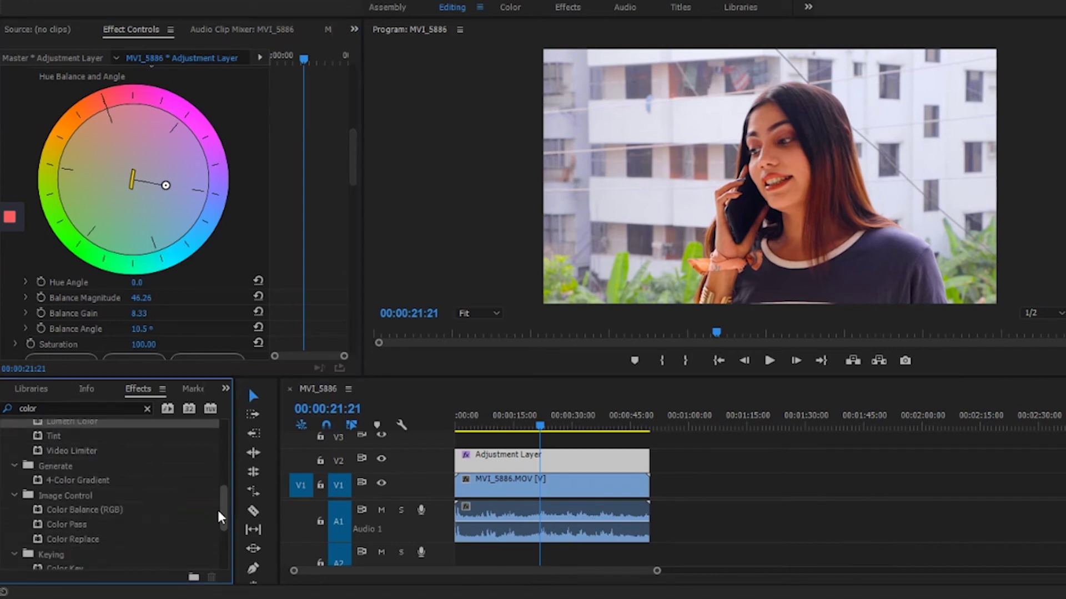
click(96, 481)
drag(32, 477, 526, 467)
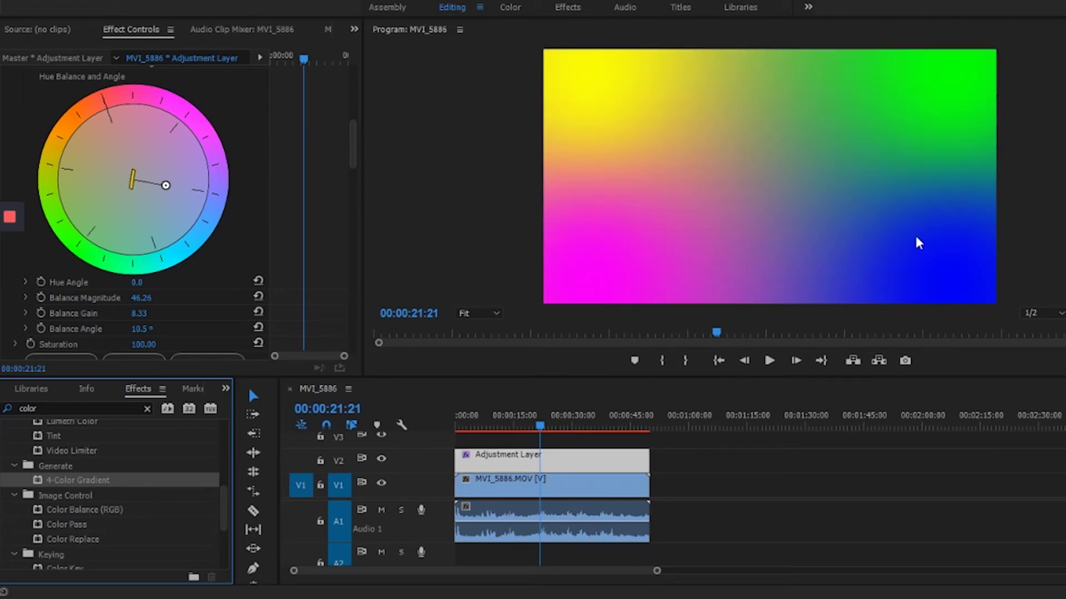
drag(351, 154, 342, 345)
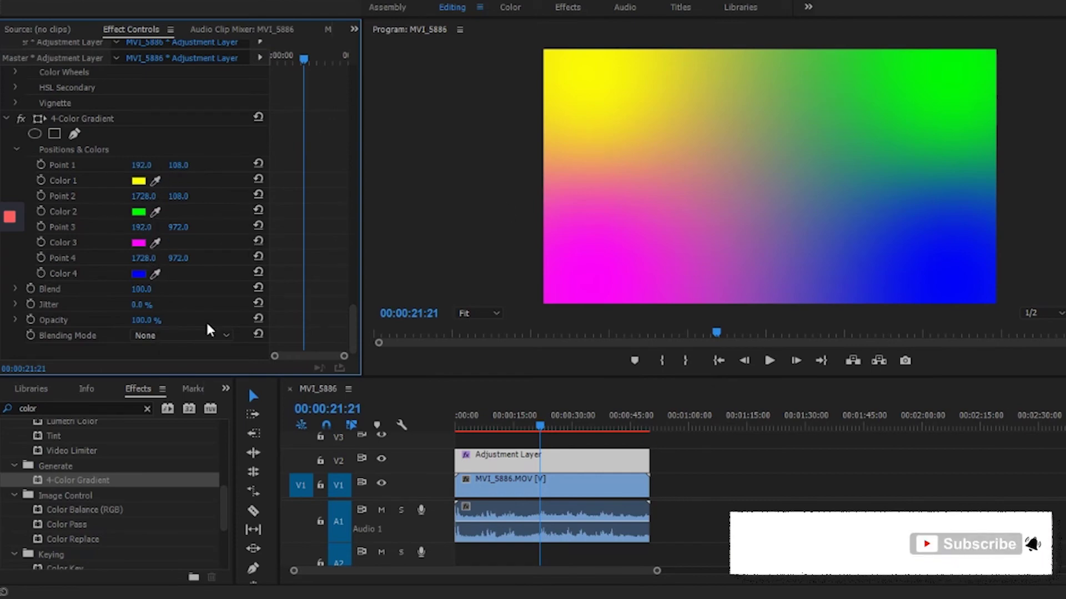
Change the 4-Color Gradient's Blending Mode to Screen so the footage shows through tinted.
click(223, 333)
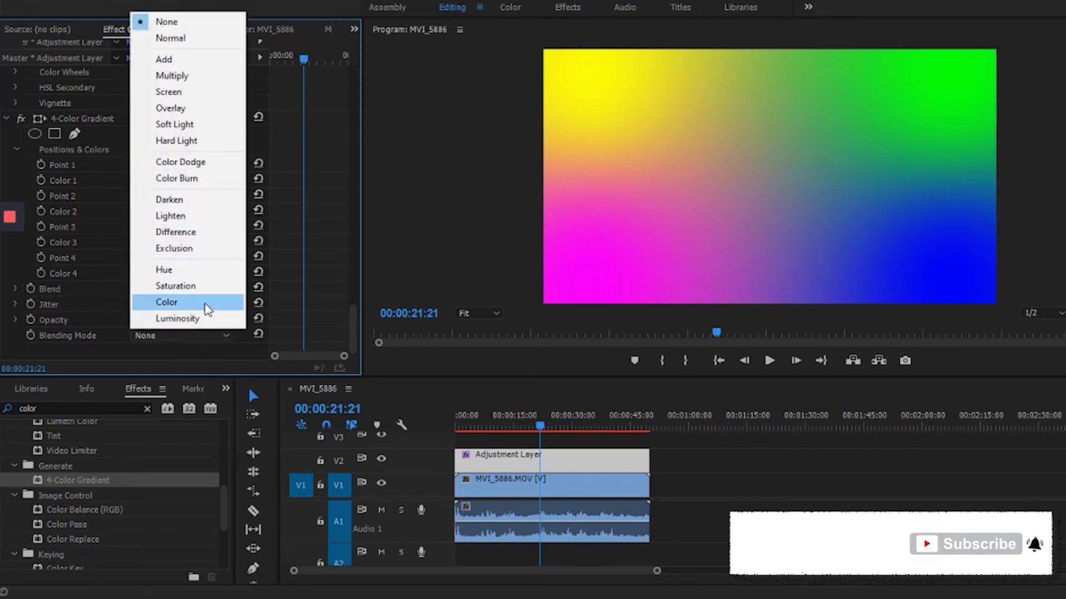
click(183, 39)
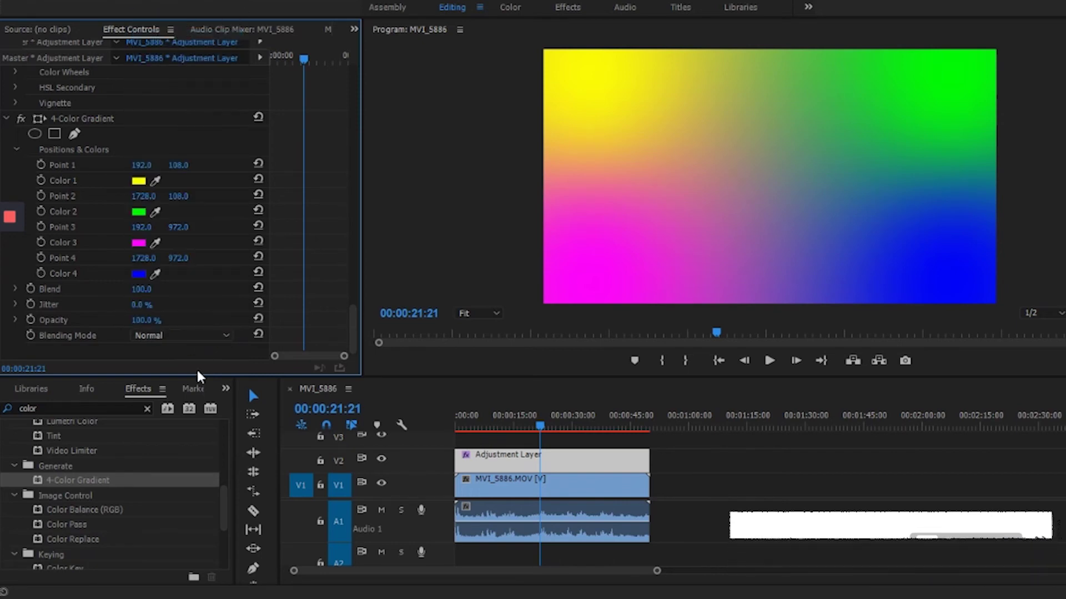
click(221, 336)
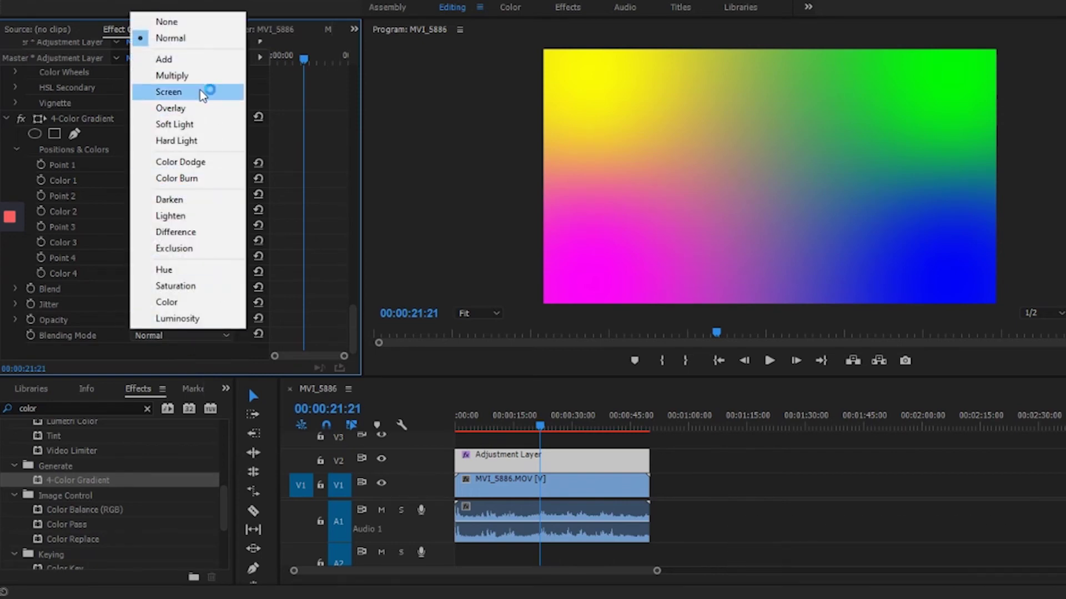
click(201, 90)
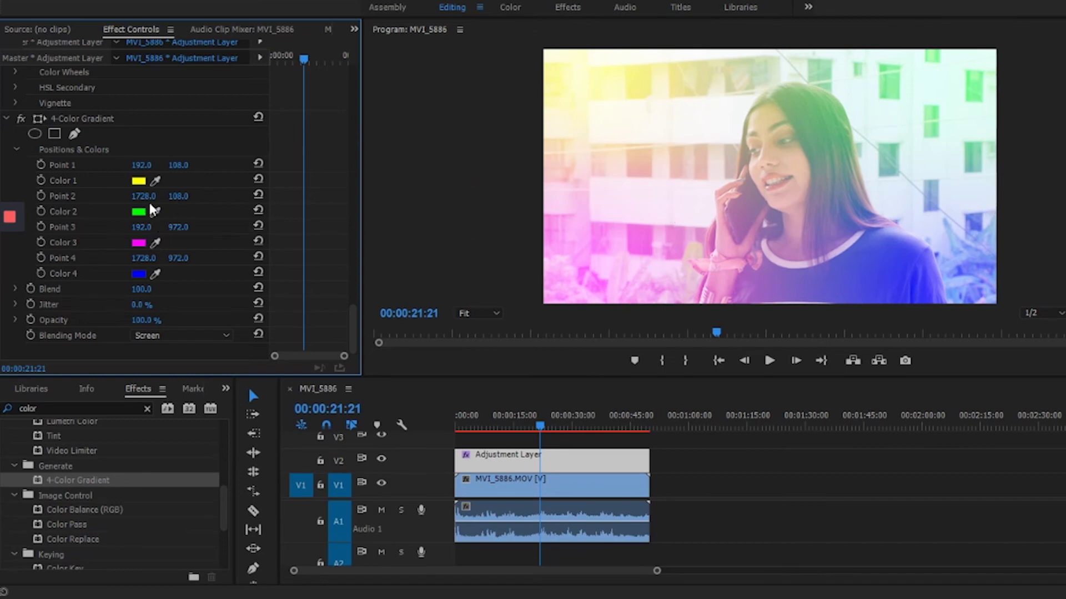
click(139, 181)
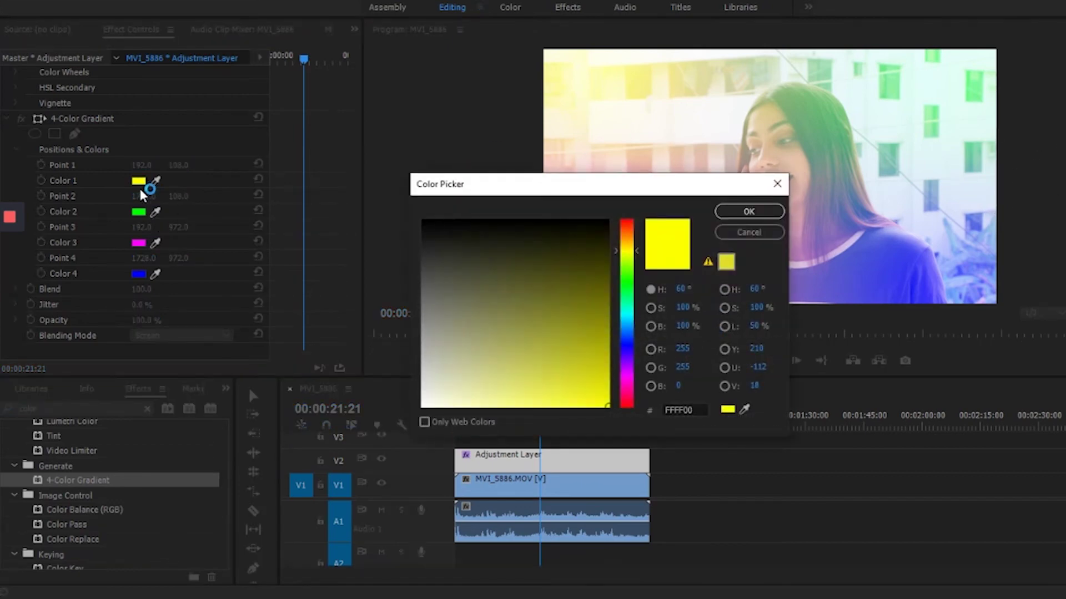
Change the gradient's Color 1 from yellow to purple.
click(495, 321)
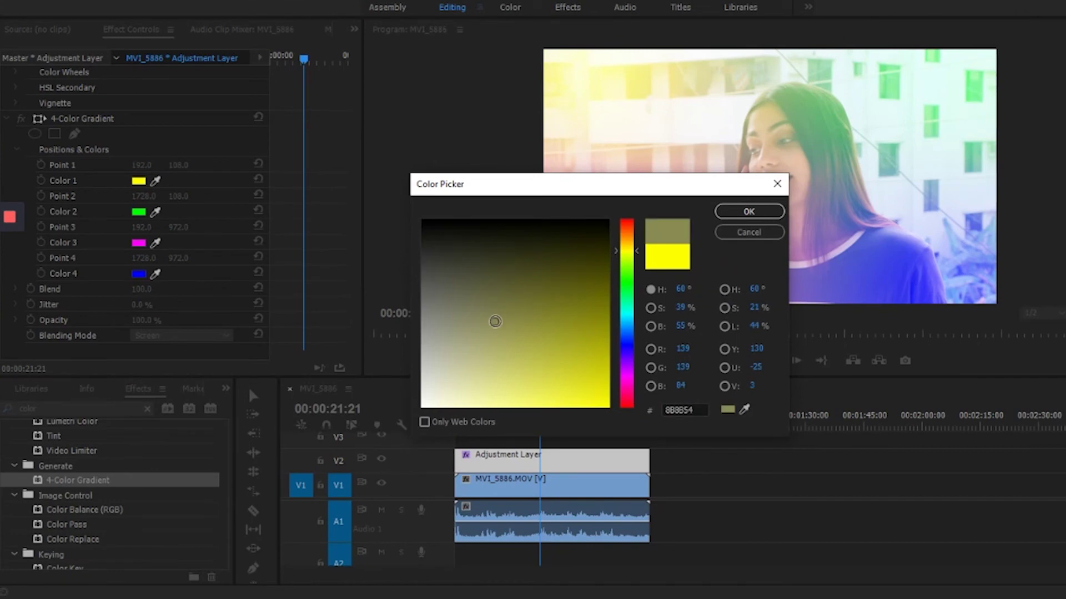
click(630, 369)
click(573, 328)
click(749, 212)
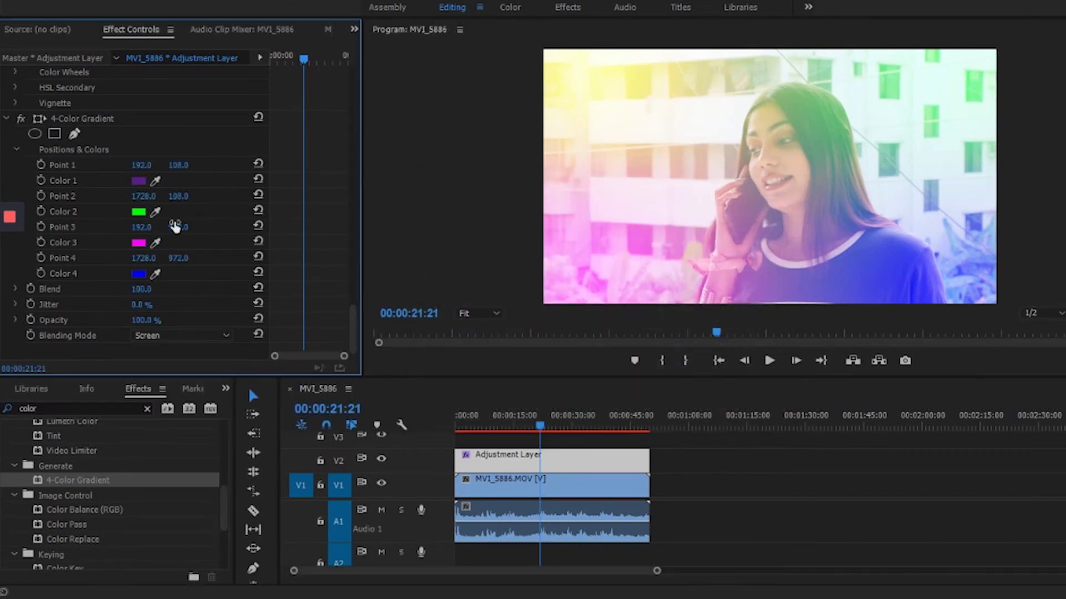
Change the gradient's Color 2 from green to a darker teal.
click(139, 211)
click(452, 352)
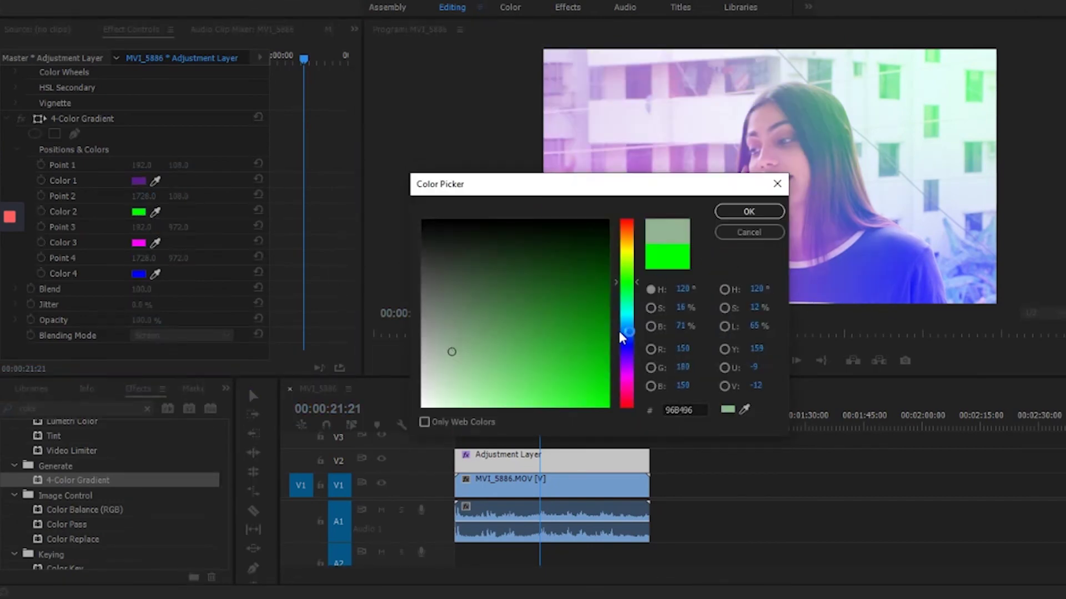
click(626, 343)
click(628, 314)
click(572, 328)
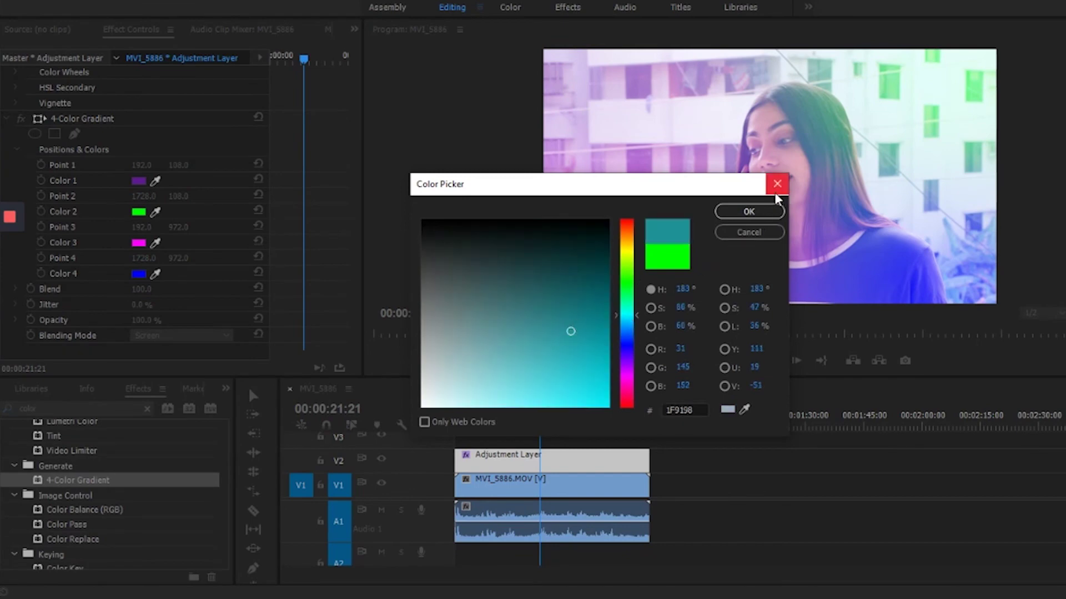
click(749, 212)
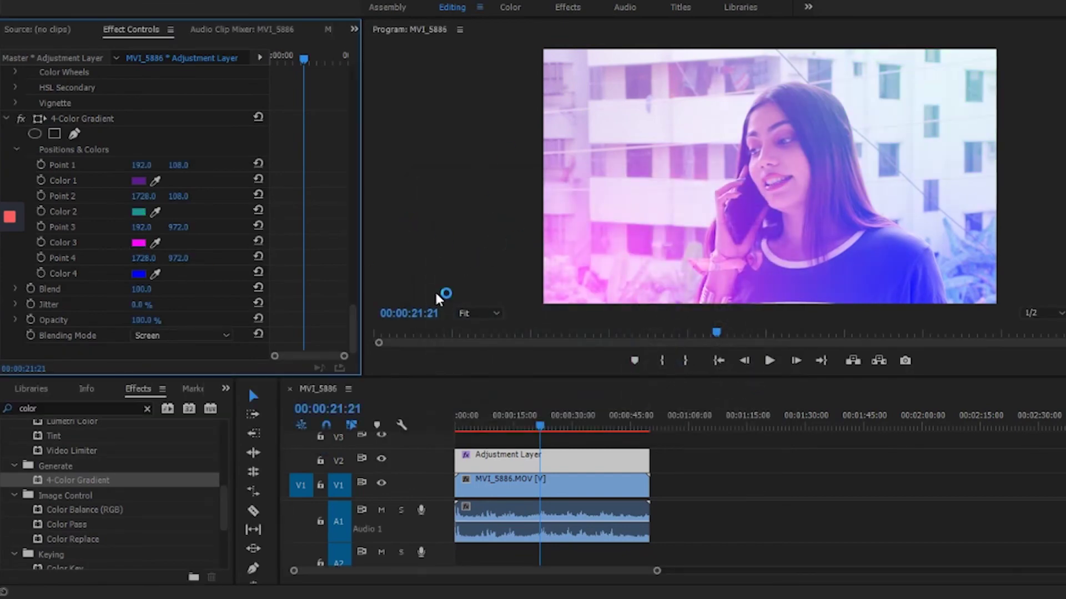
Set Color 4 to a dark red sampled from the footage and preview the tinted result.
drag(161, 272, 157, 273)
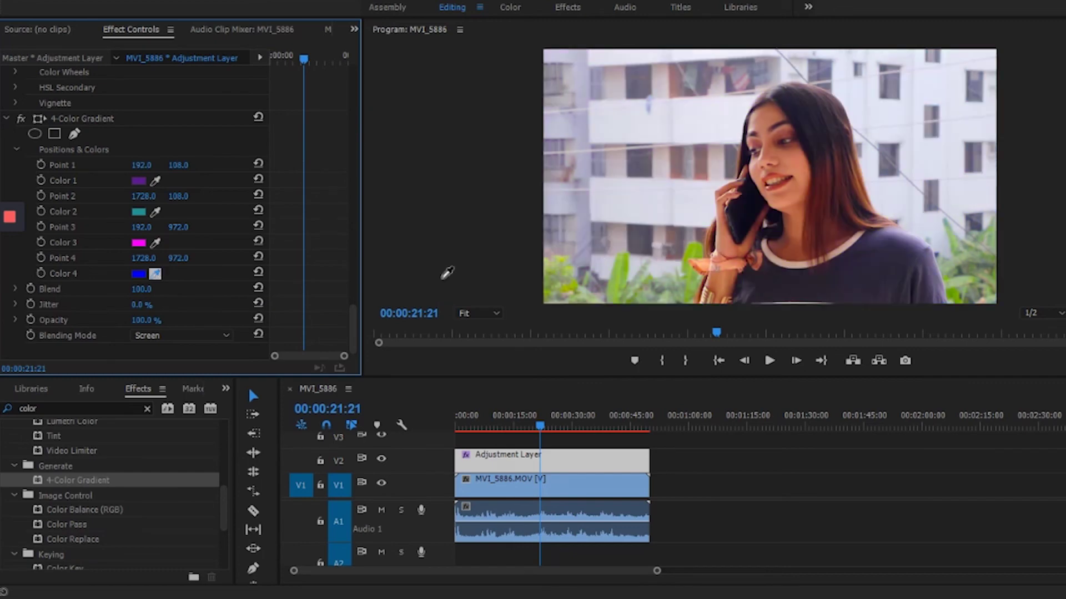
click(138, 273)
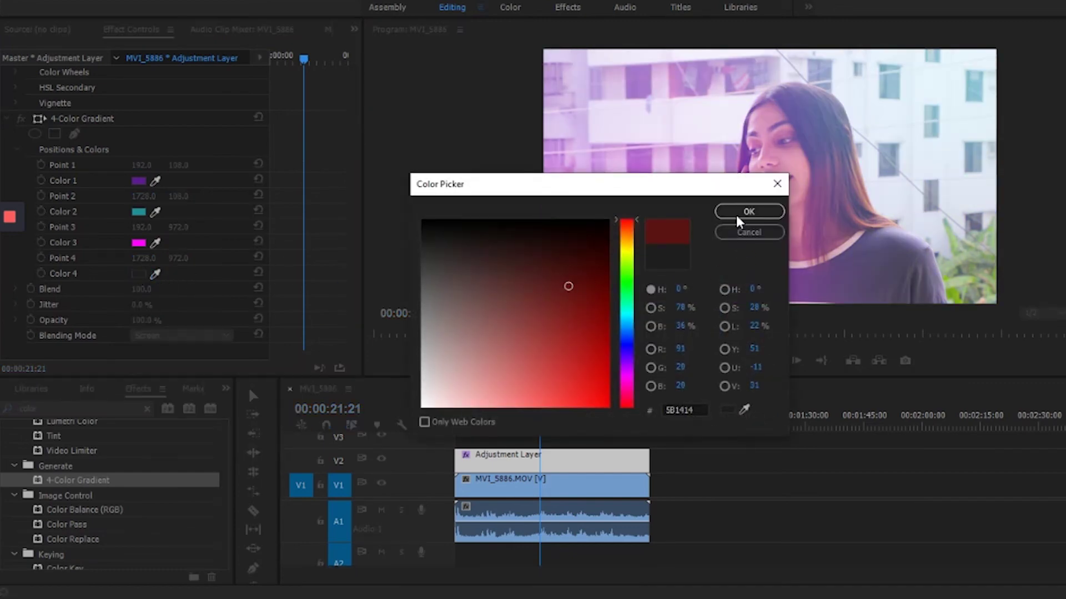
click(738, 214)
drag(534, 427, 551, 429)
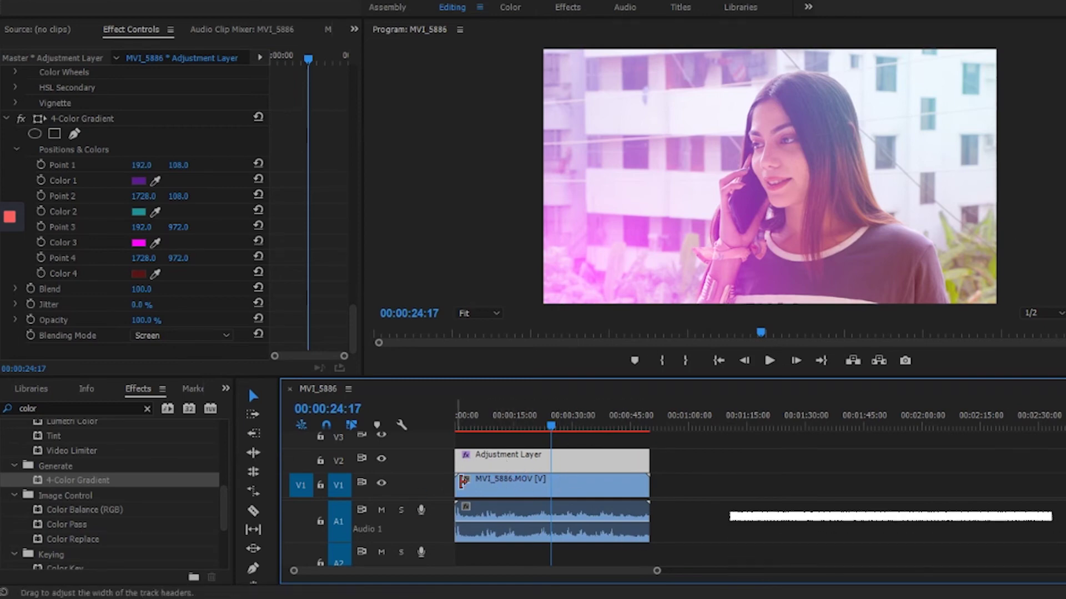
drag(557, 434, 610, 433)
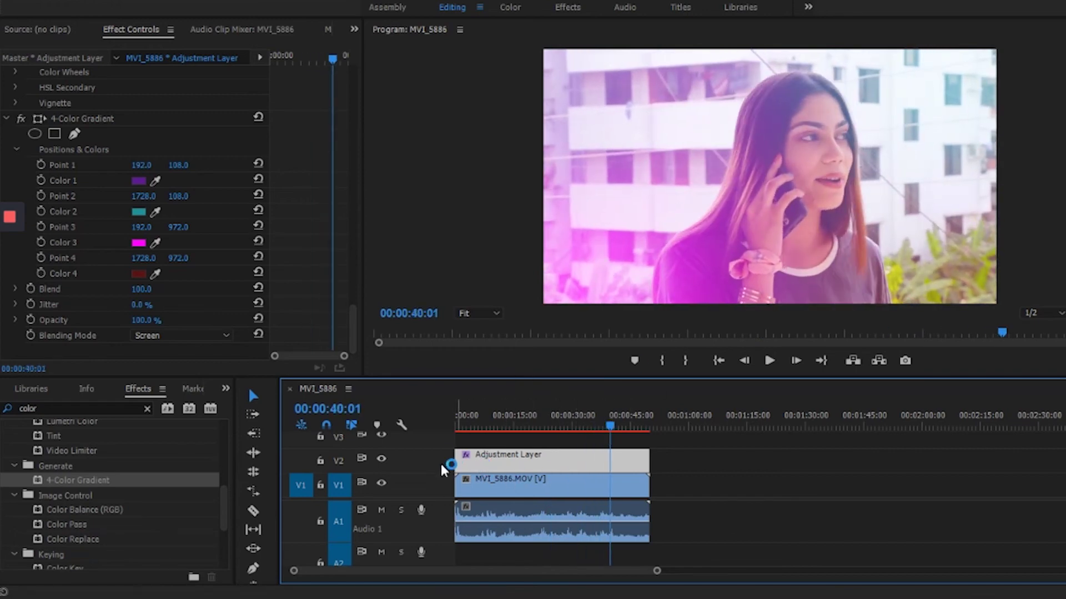
click(560, 485)
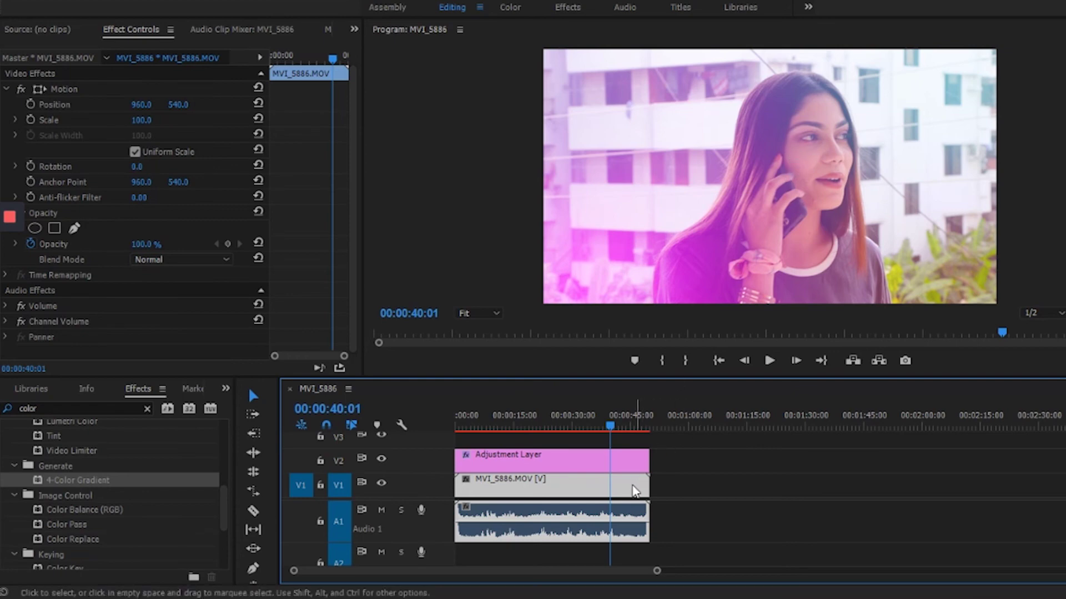
click(603, 466)
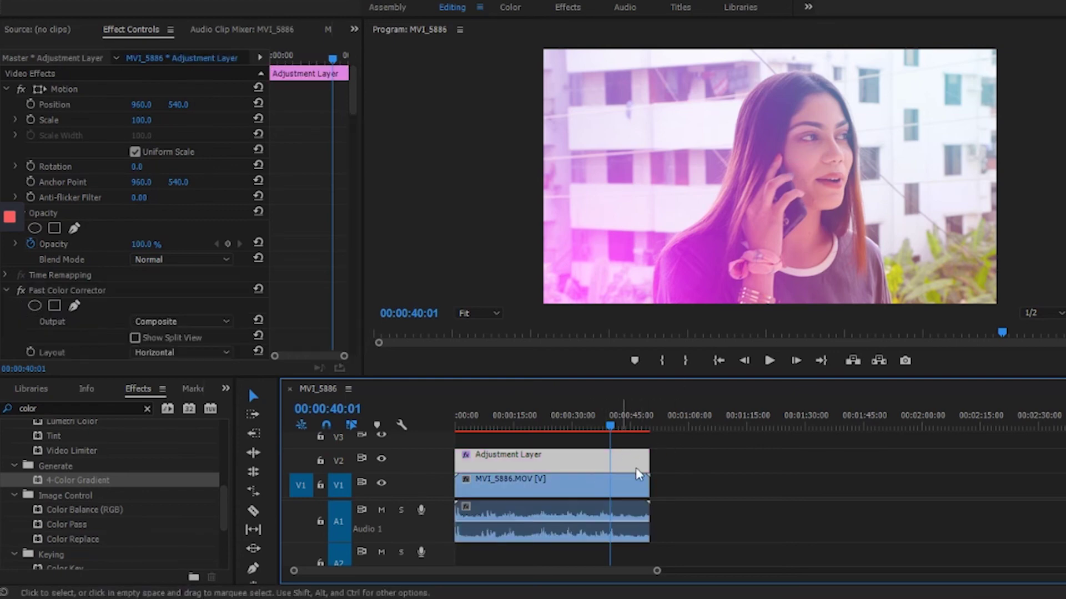
Trim the Adjustment Layer to end near 00:00:37 and scrub across the cut to compare graded and ungraded footage.
drag(654, 462, 610, 462)
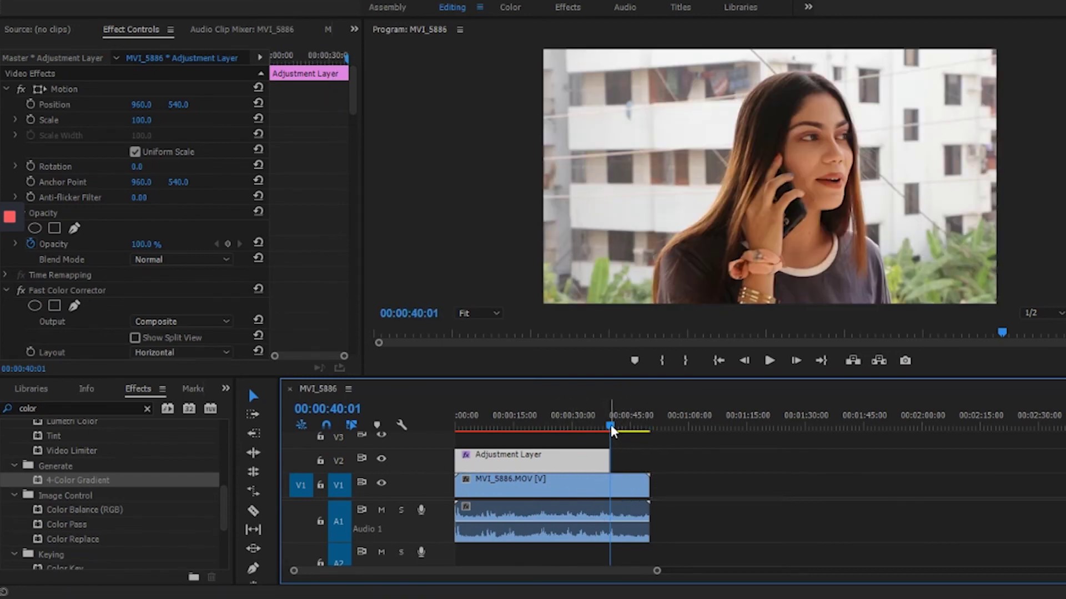
mouse_move(608, 424)
mouse_down()
mouse_move(621, 425)
mouse_move(609, 430)
mouse_up()
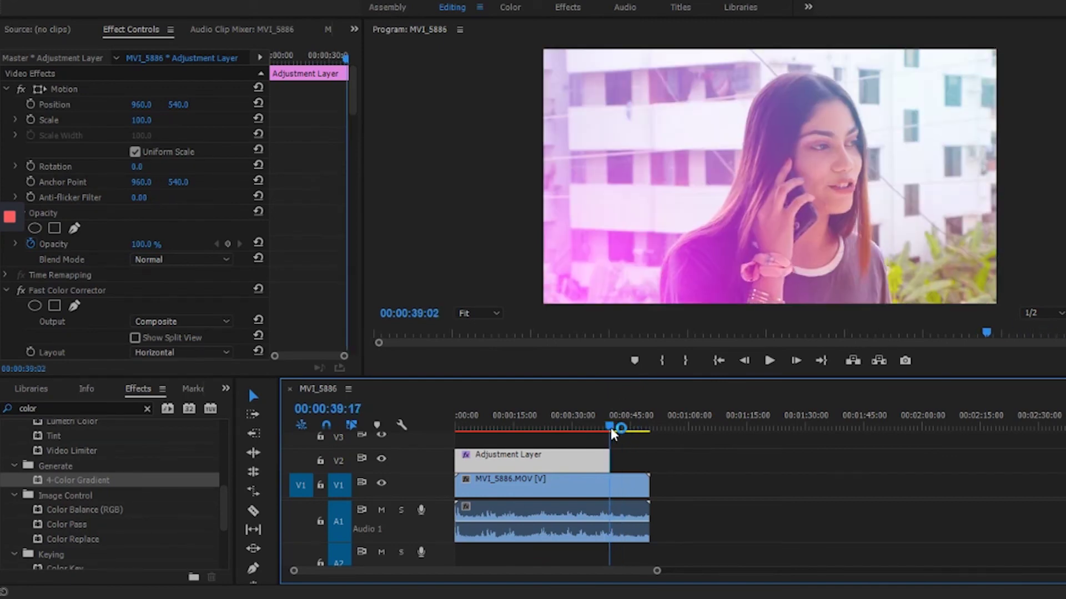
mouse_move(609, 428)
mouse_down()
mouse_move(598, 436)
mouse_move(618, 434)
mouse_up()
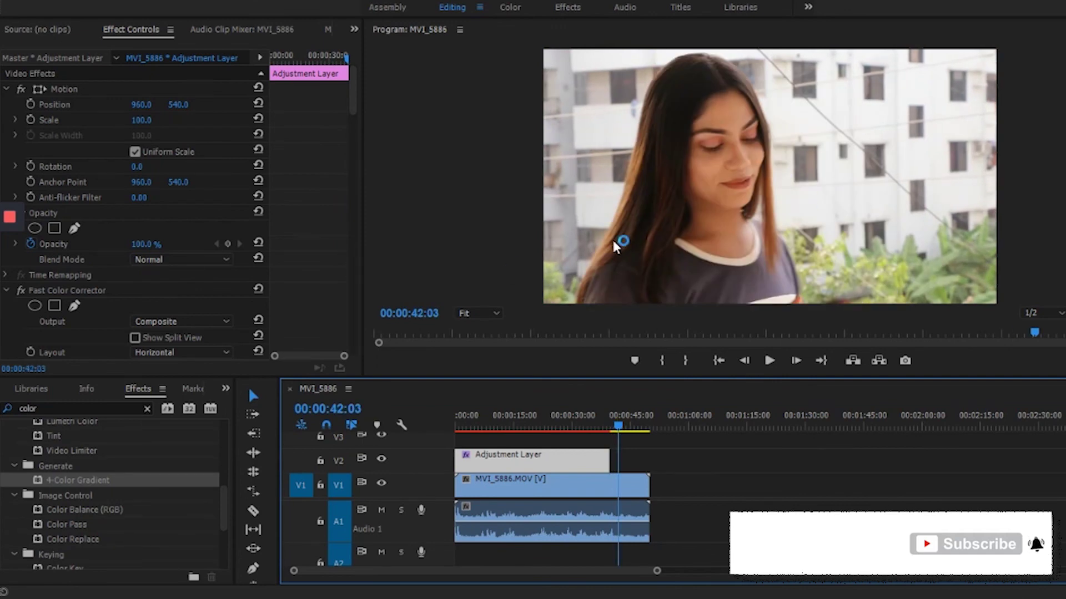
drag(614, 428, 605, 427)
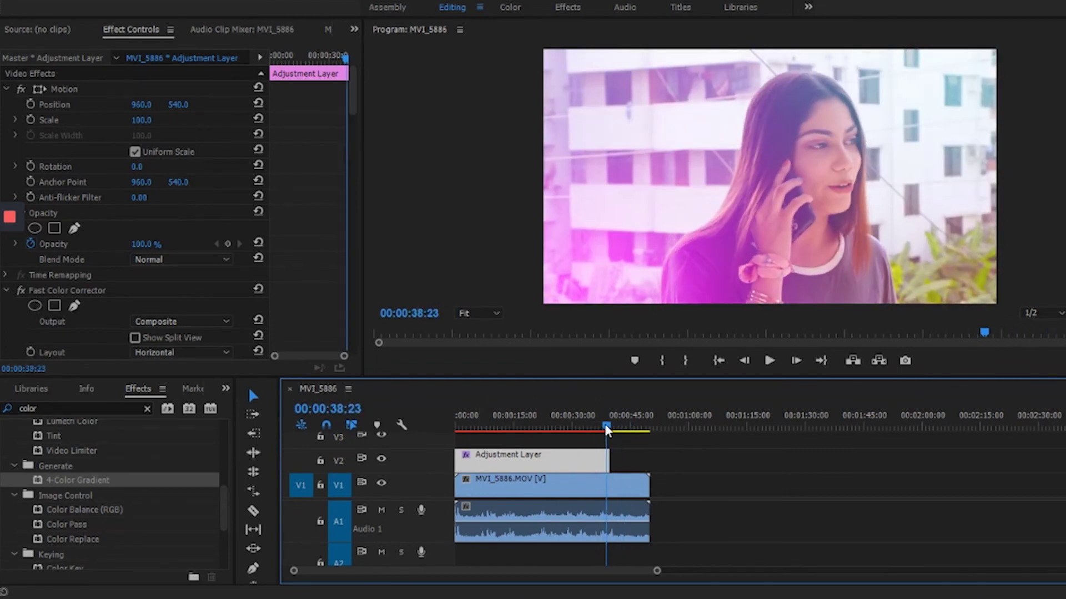
mouse_move(605, 425)
mouse_down()
mouse_move(603, 436)
mouse_move(613, 438)
mouse_move(595, 426)
mouse_move(624, 432)
mouse_move(514, 424)
mouse_move(604, 426)
mouse_up()
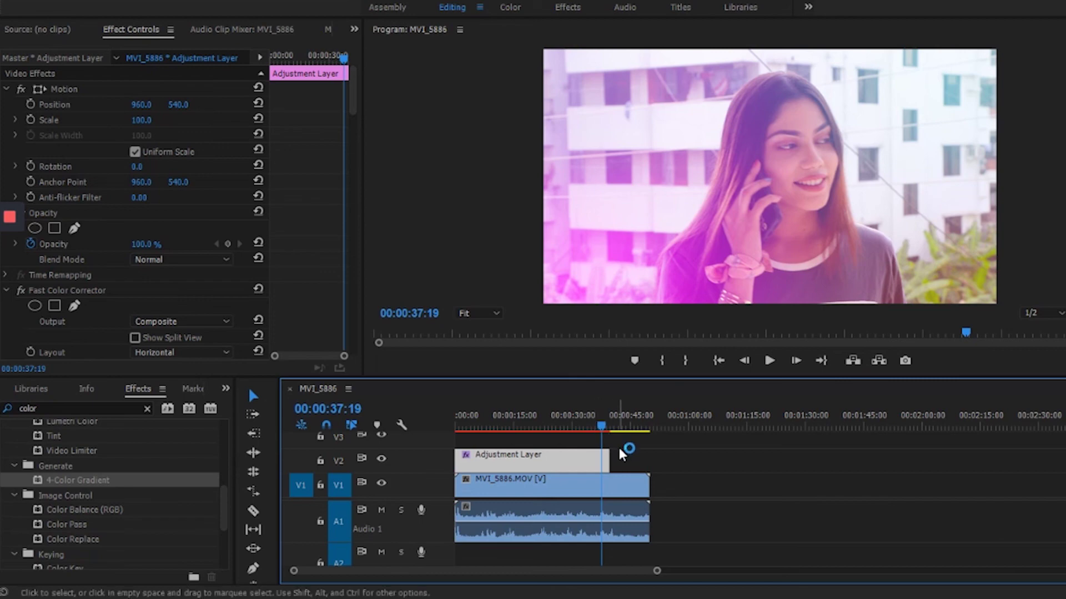
mouse_move(602, 430)
mouse_down()
mouse_move(622, 430)
mouse_move(543, 440)
mouse_move(619, 428)
mouse_up()
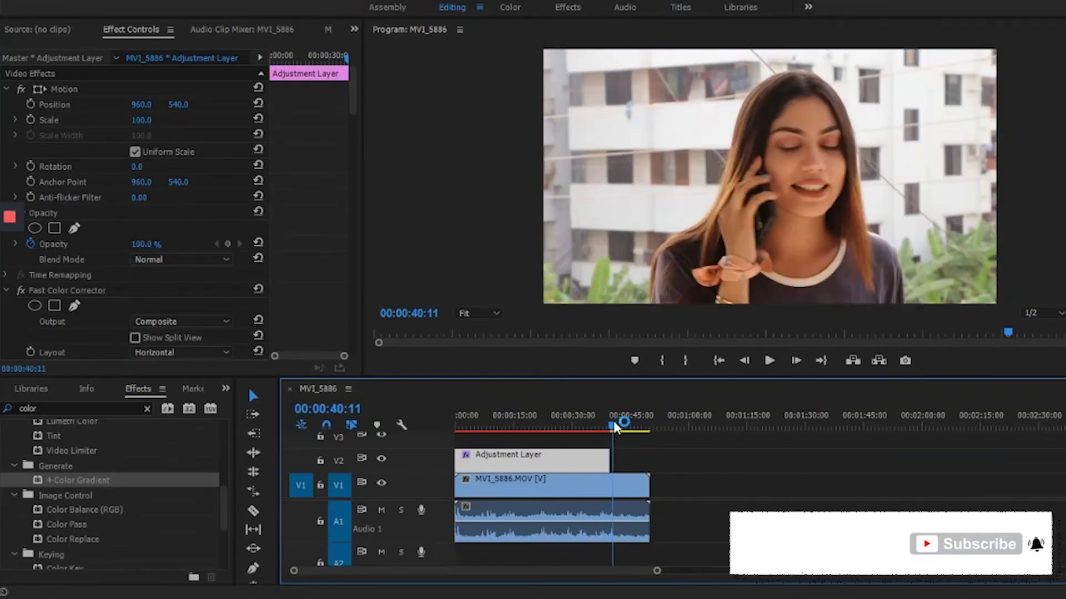